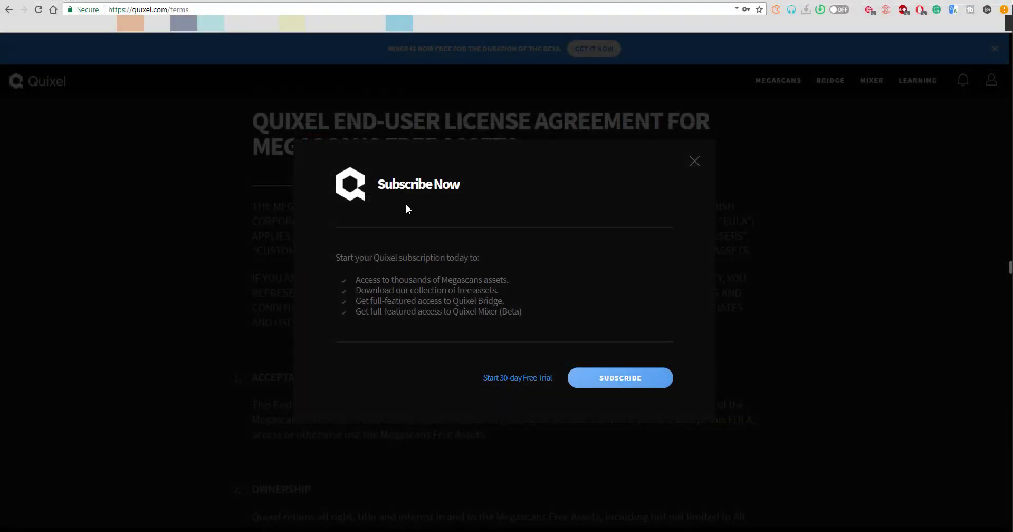
Start the 30-day free trial and open the Megascans library filtered to free assets
left_click(506, 379)
left_click(991, 79)
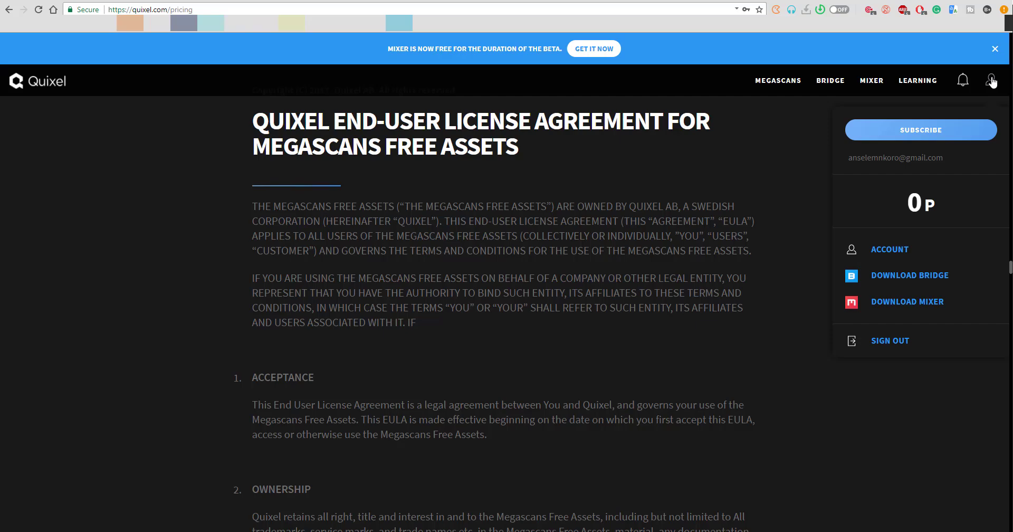
left_click(897, 302)
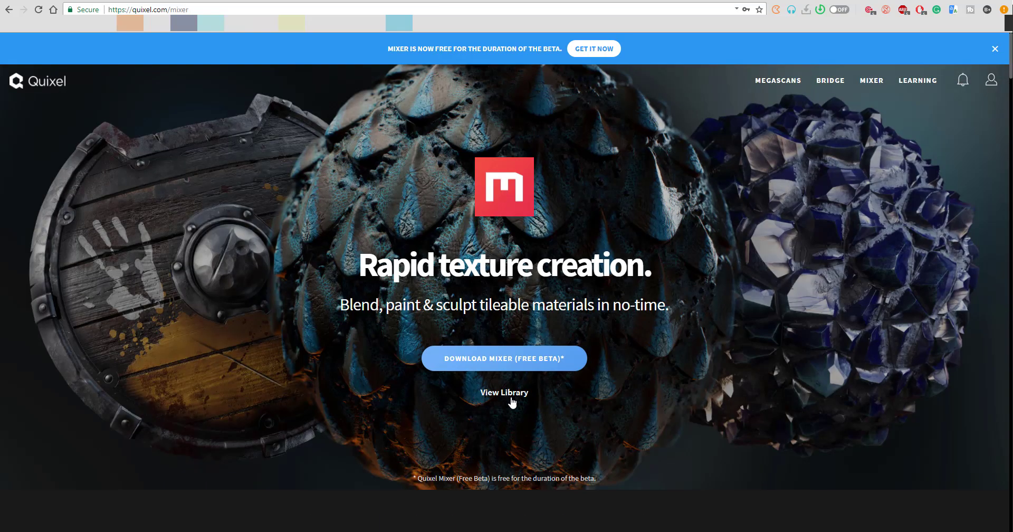
left_click(506, 393)
scroll(345, 299, "down", 3)
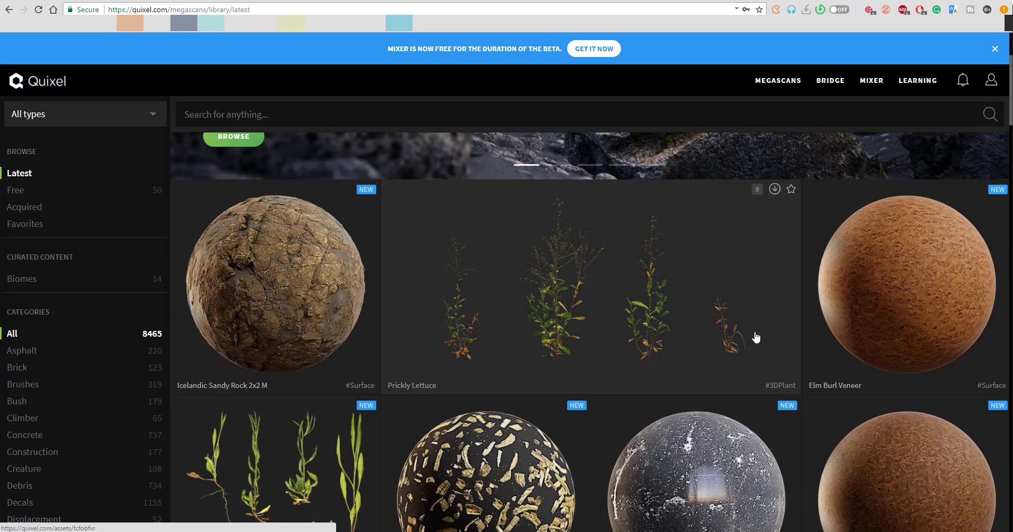
left_click(129, 191)
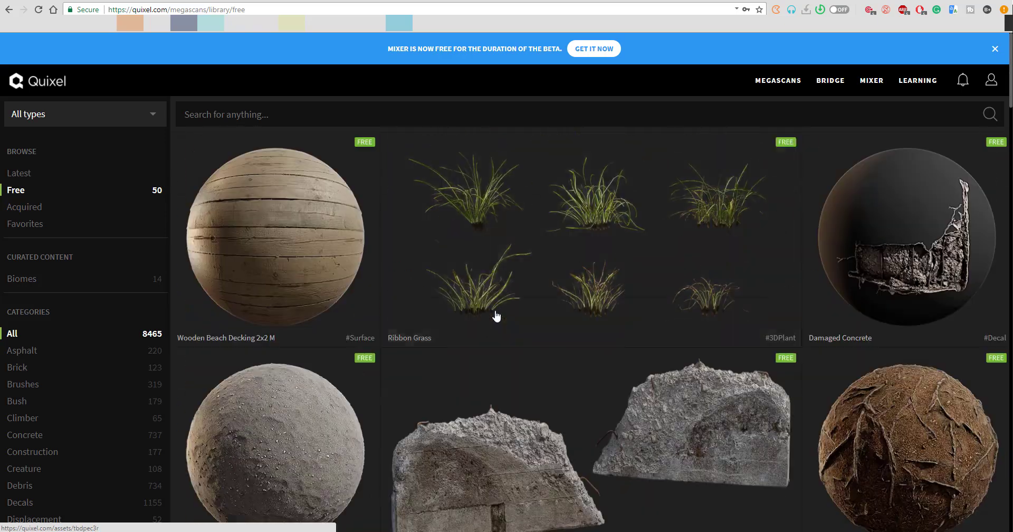
left_click(16, 207)
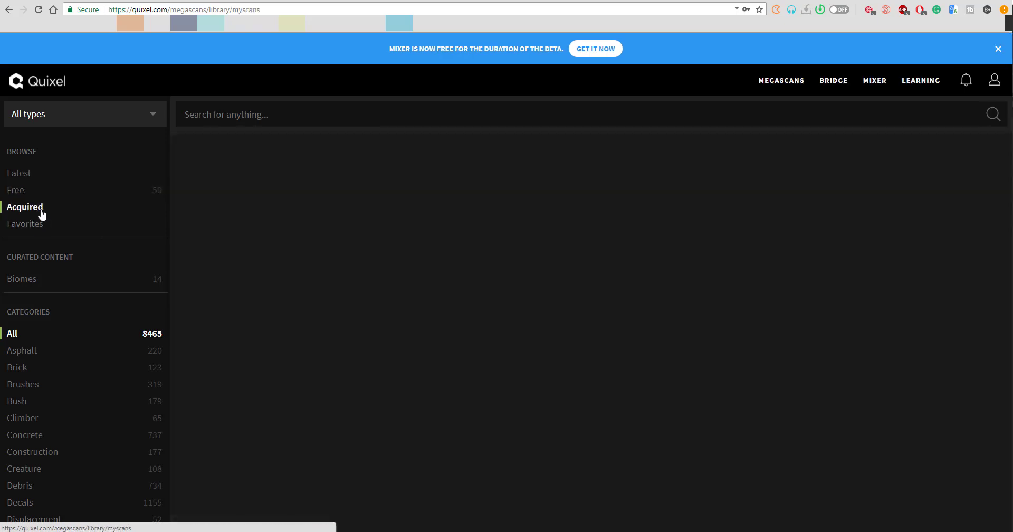
left_click(32, 192)
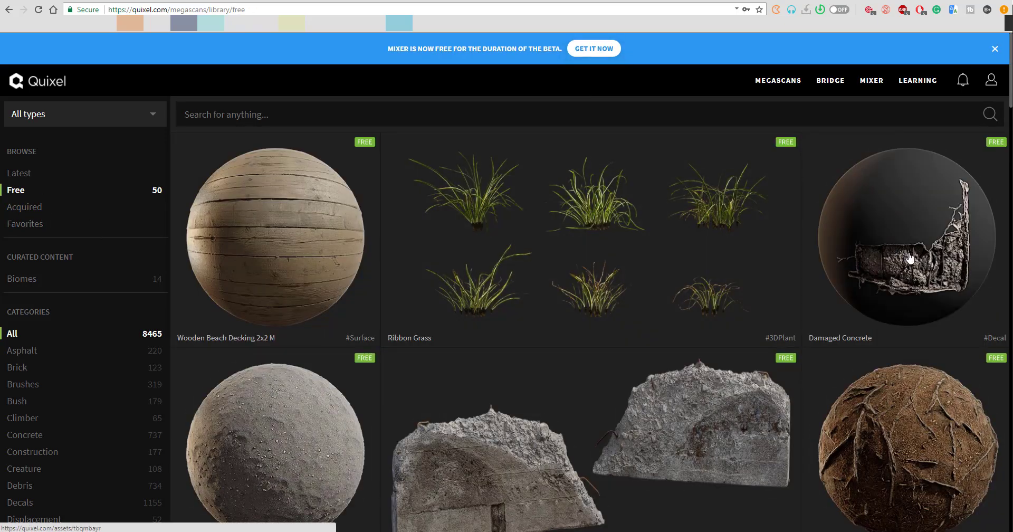
Activate the trial and download the Damaged Concrete decal and Wooden Beach Decking surface
left_click(983, 140)
left_click(527, 382)
left_click(618, 389)
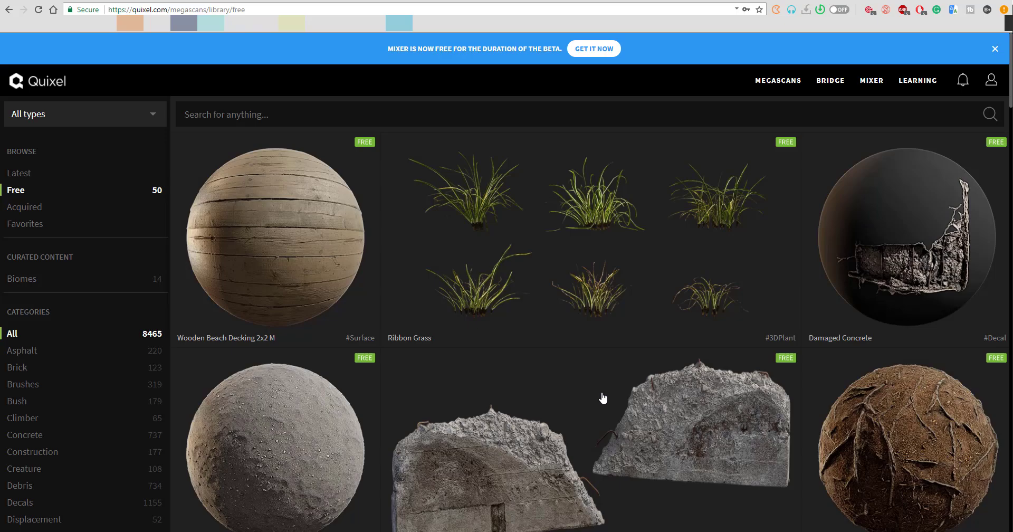
left_click(981, 142)
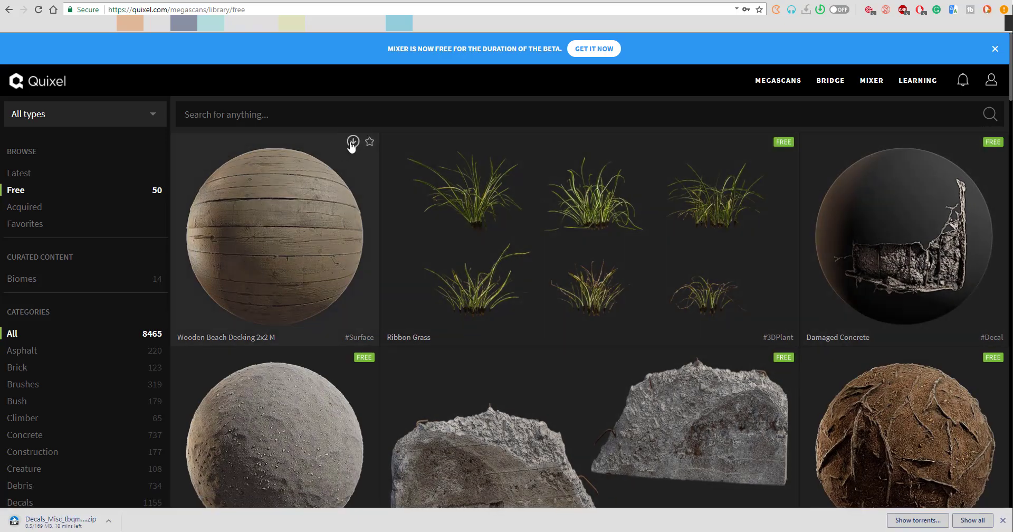
left_click(350, 142)
scroll(797, 323, "down", 4)
Download the Forest Roots, Broken Wall, lava cliff, rock and manhole free assets
left_click(980, 146)
left_click(770, 147)
scroll(461, 300, "down", 8)
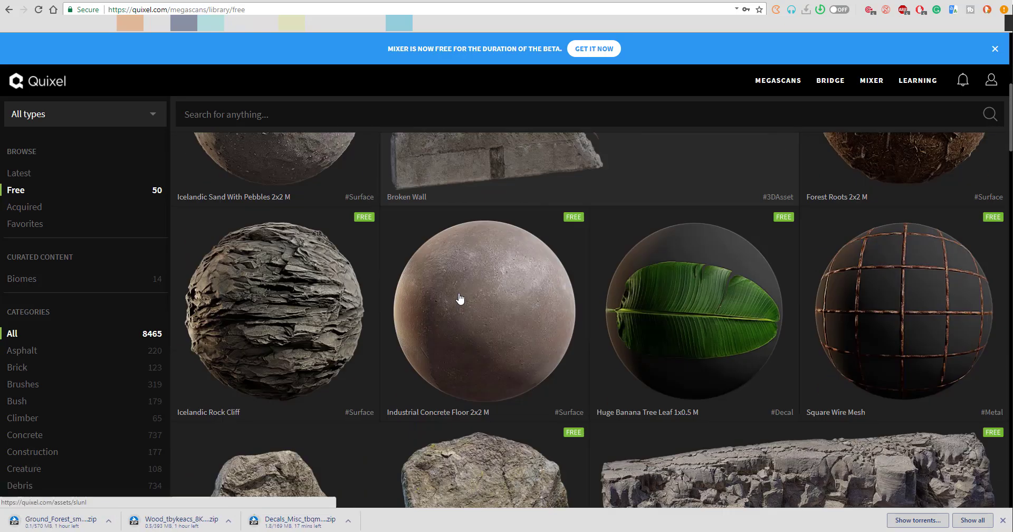
left_click(978, 206)
scroll(666, 422, "up", 2)
scroll(666, 422, "up", 1)
left_click(552, 310)
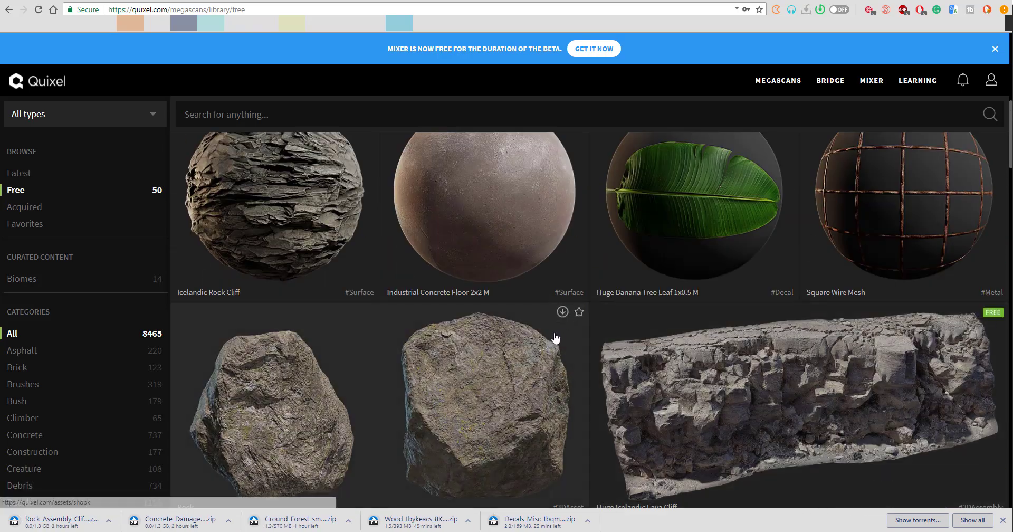
scroll(475, 327, "down", 15)
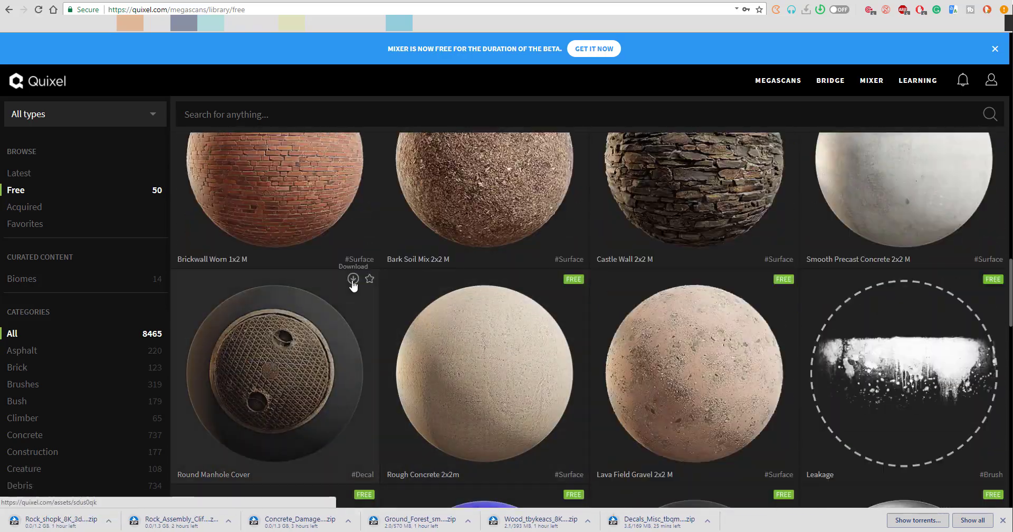
left_click(353, 278)
scroll(552, 393, "down", 9)
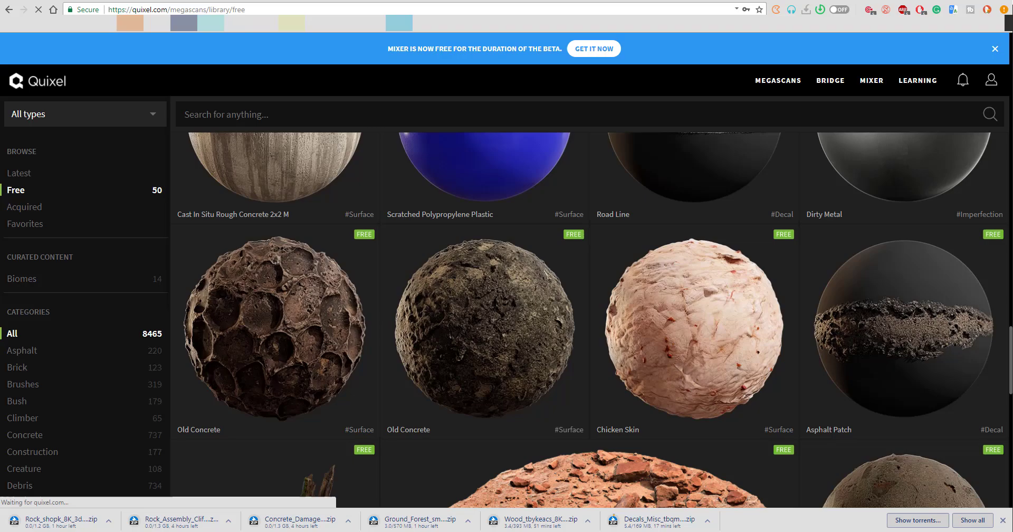
scroll(560, 332, "down", 5)
scroll(677, 364, "down", 4)
scroll(677, 364, "down", 12)
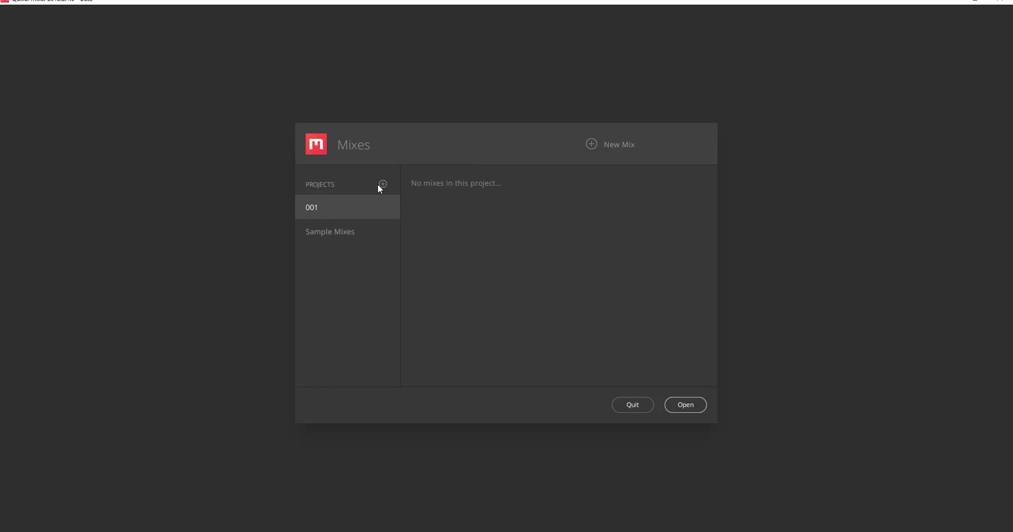
Create a new project named 'New'
left_click(384, 184)
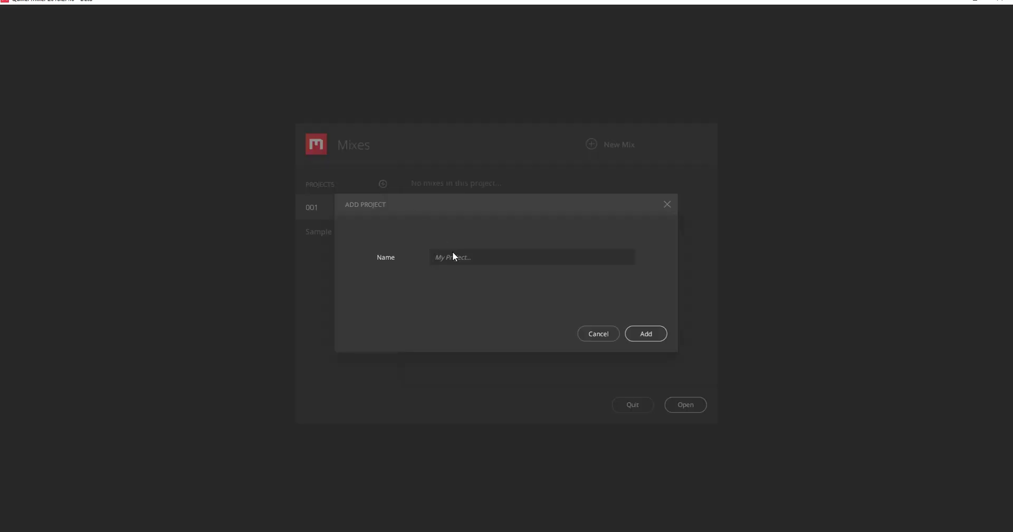
type("New")
key("Return")
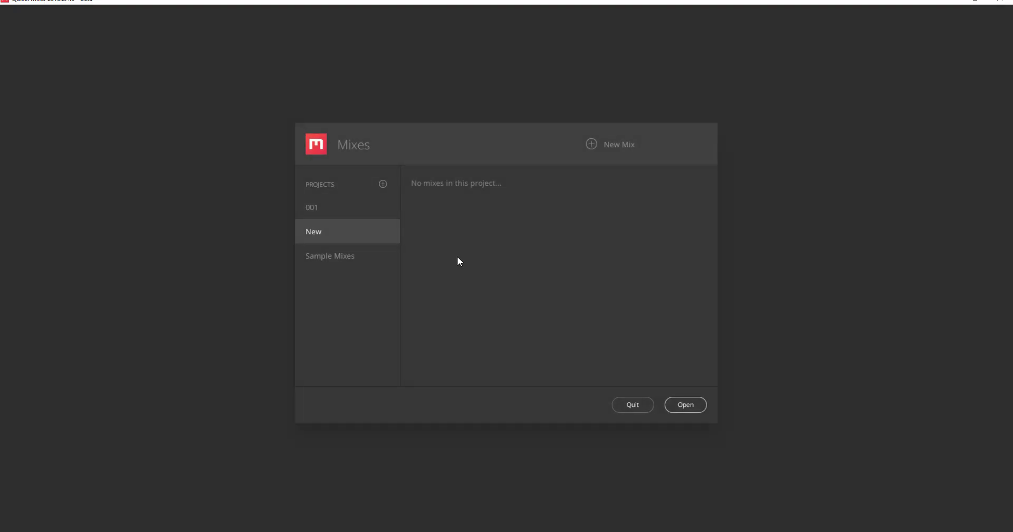
Start a new mix at 2048 px resolution with the Metalness workflow
left_click(623, 142)
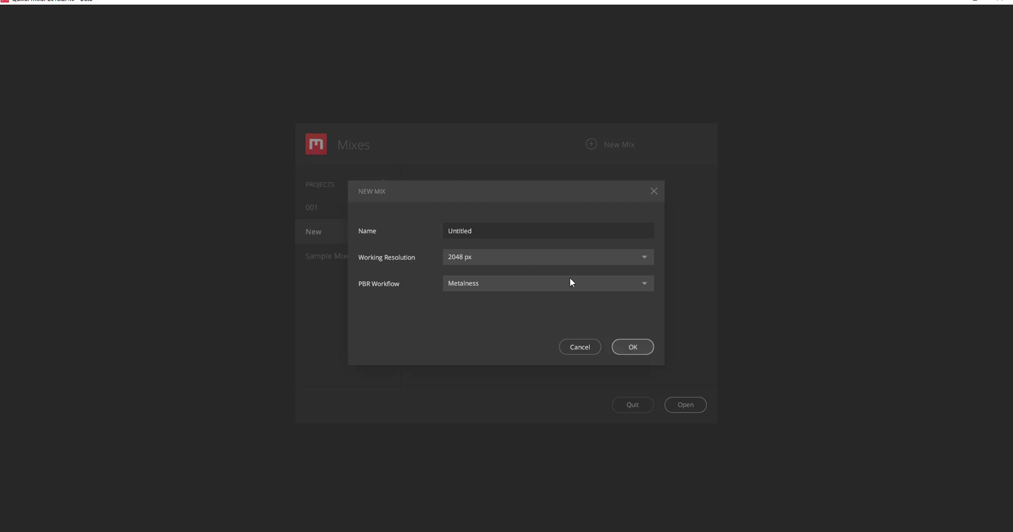
left_click(546, 258)
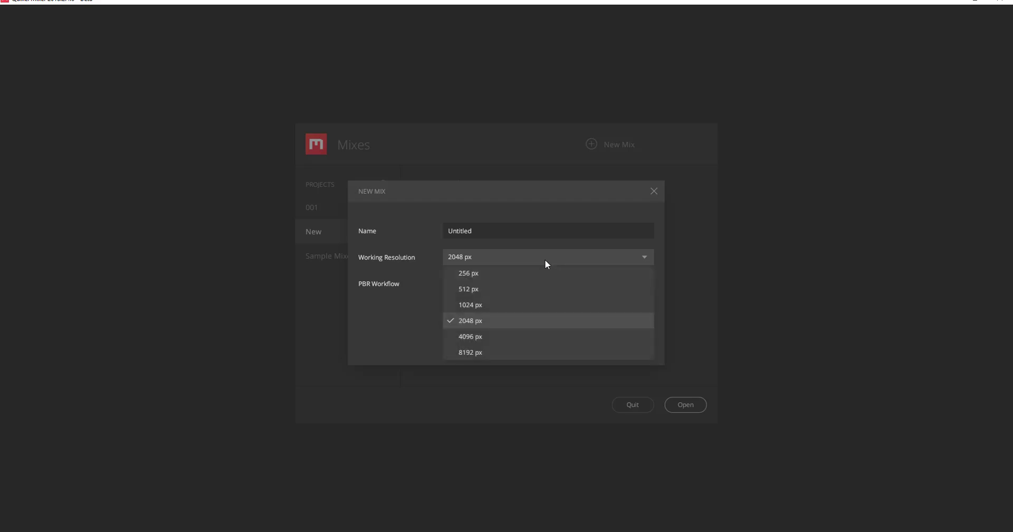
left_click(467, 320)
left_click(462, 285)
left_click(464, 286)
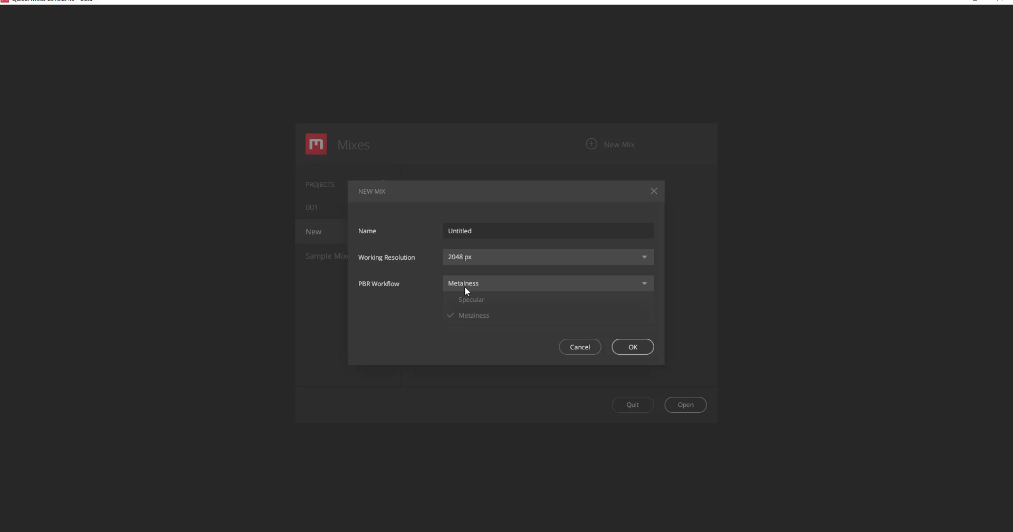
left_click(634, 347)
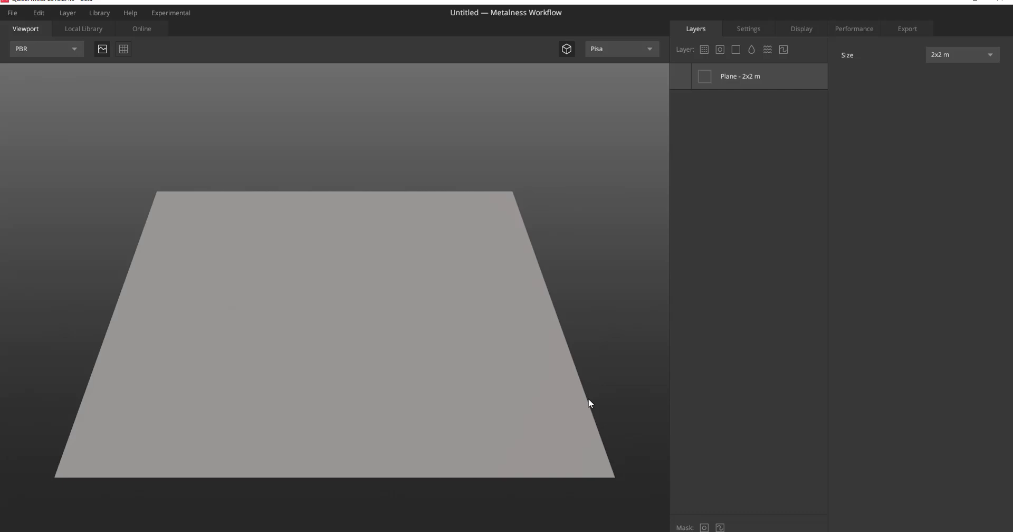
left_click_drag(631, 392, 449, 369)
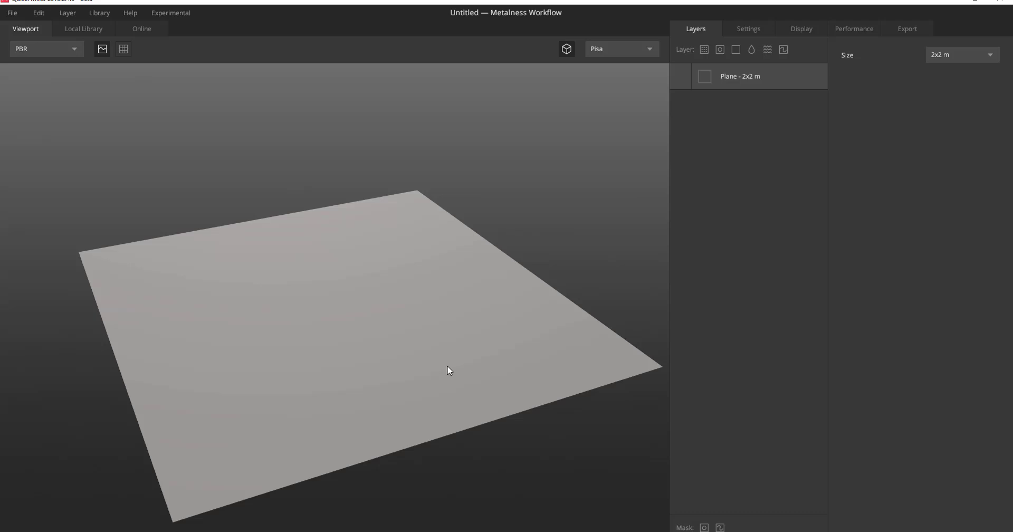
left_click_drag(468, 260, 190, 312)
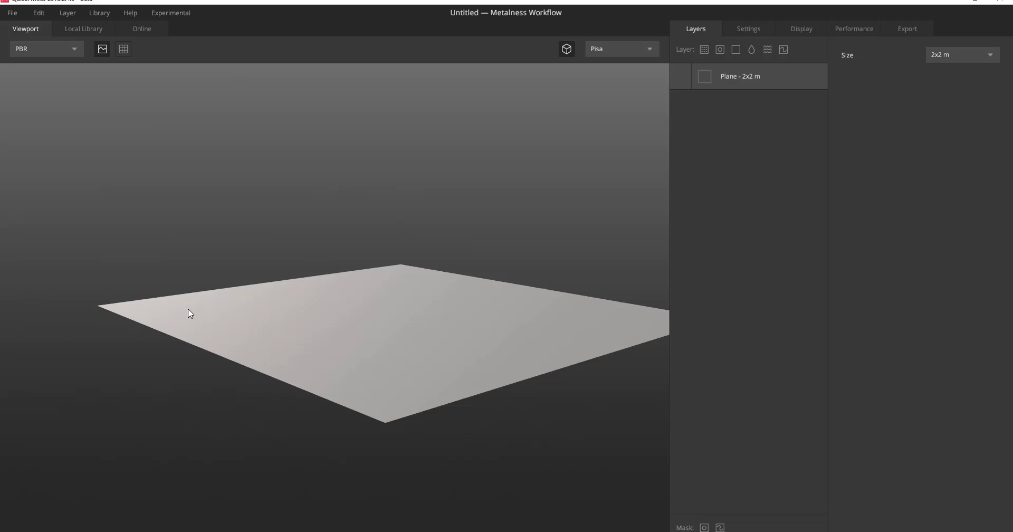
left_click_drag(484, 378, 201, 395)
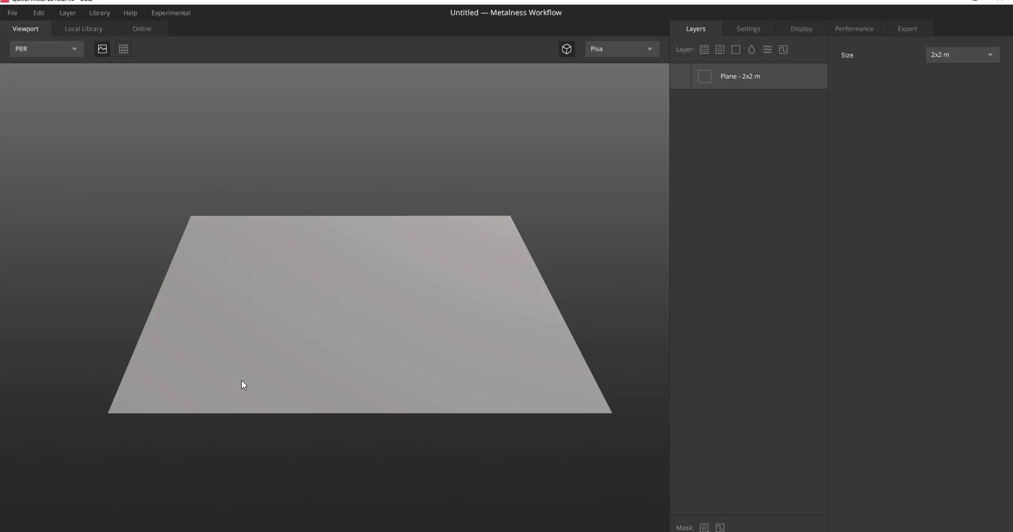
Open the Online Megascans library and scroll through its material thumbnails
left_click(131, 31)
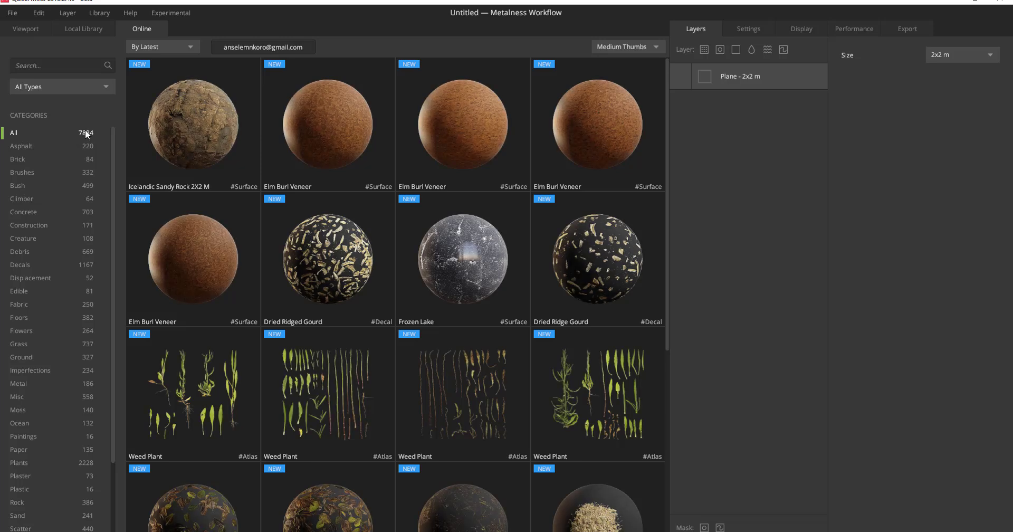
scroll(375, 263, "down", 5)
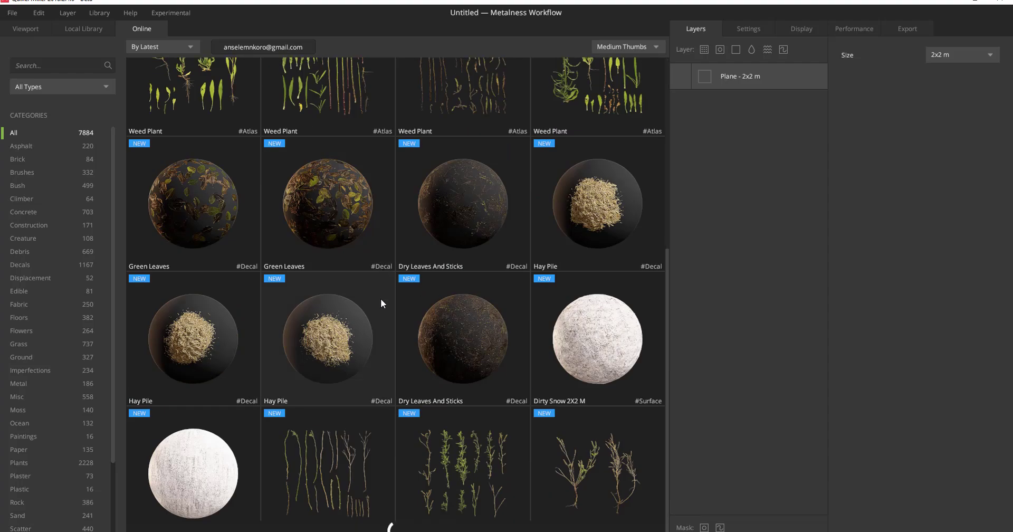
scroll(381, 298, "down", 5)
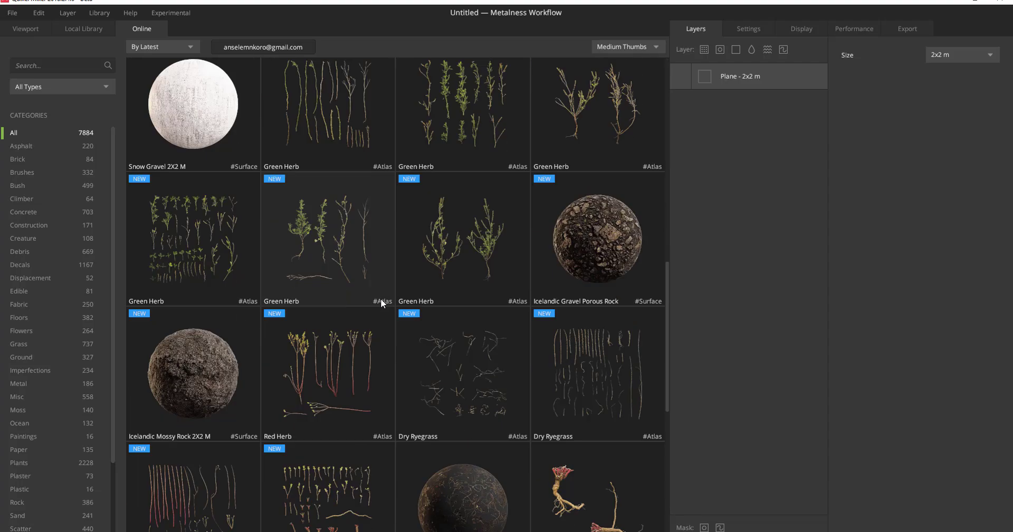
scroll(380, 299, "down", 5)
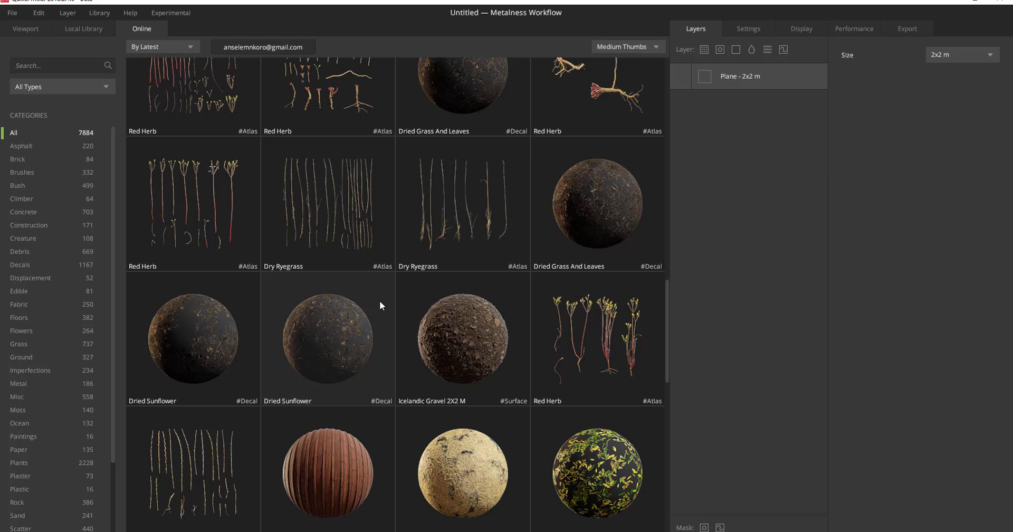
left_click(99, 30)
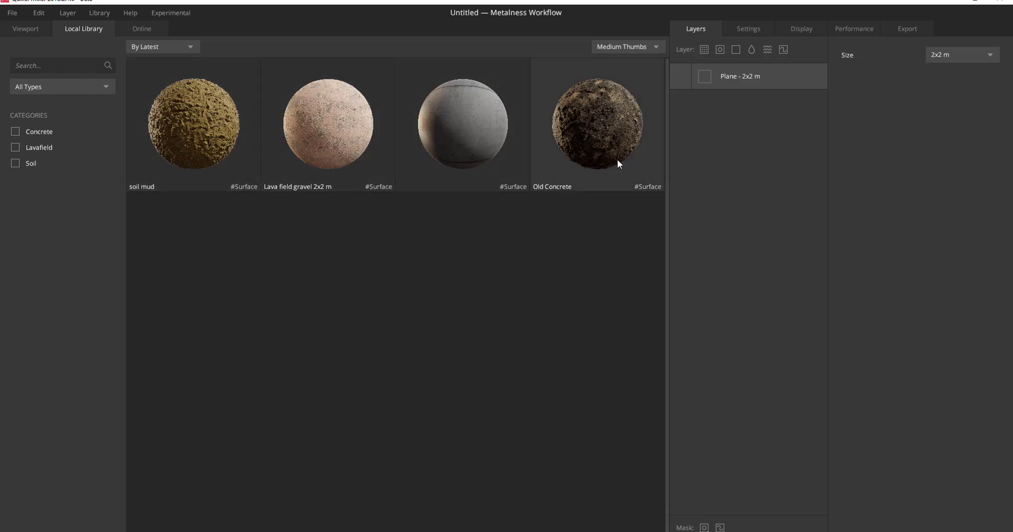
left_click(40, 15)
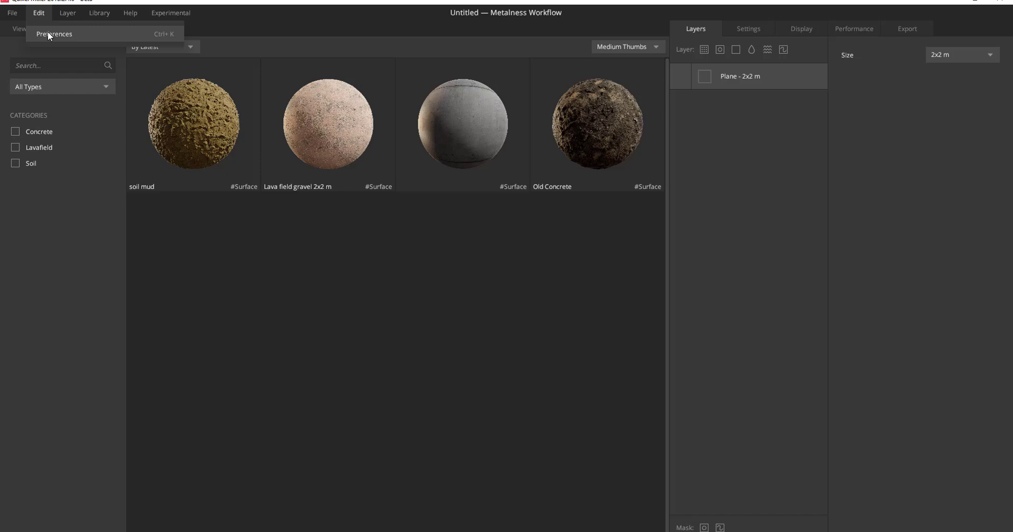
left_click(48, 31)
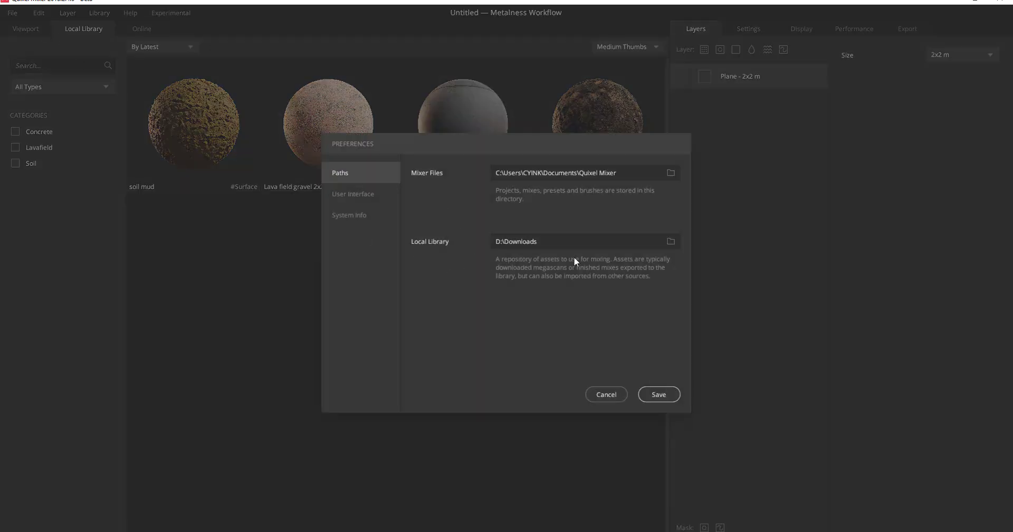
left_click(611, 395)
Show the plane in the 3D viewport and try the Studio environment and background options
left_click(27, 31)
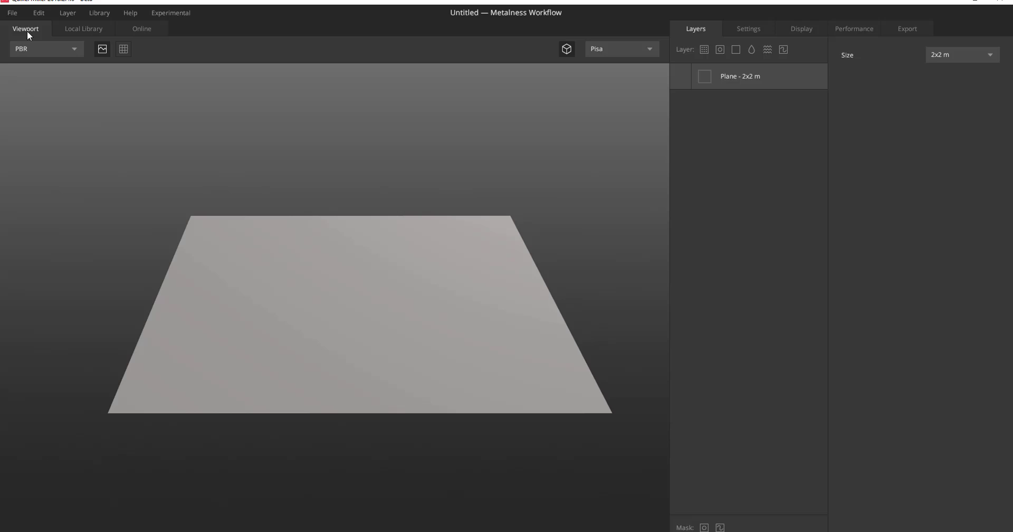
left_click_drag(215, 243, 420, 116)
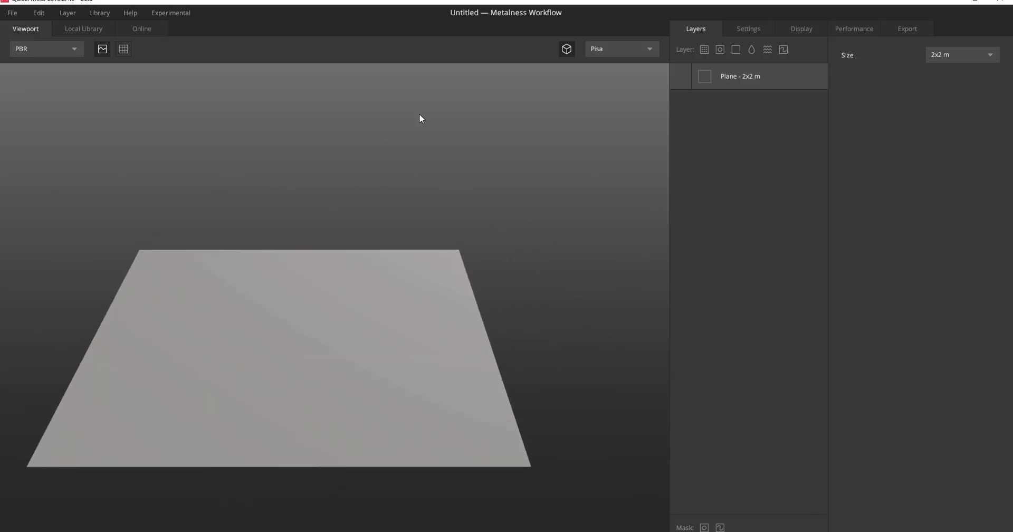
left_click_drag(581, 206, 430, 132)
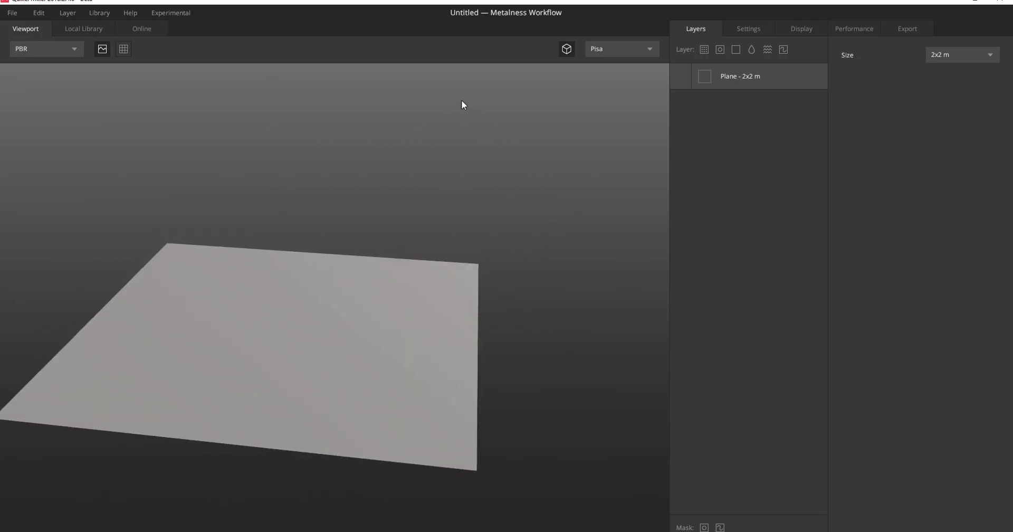
left_click(625, 49)
left_click(612, 110)
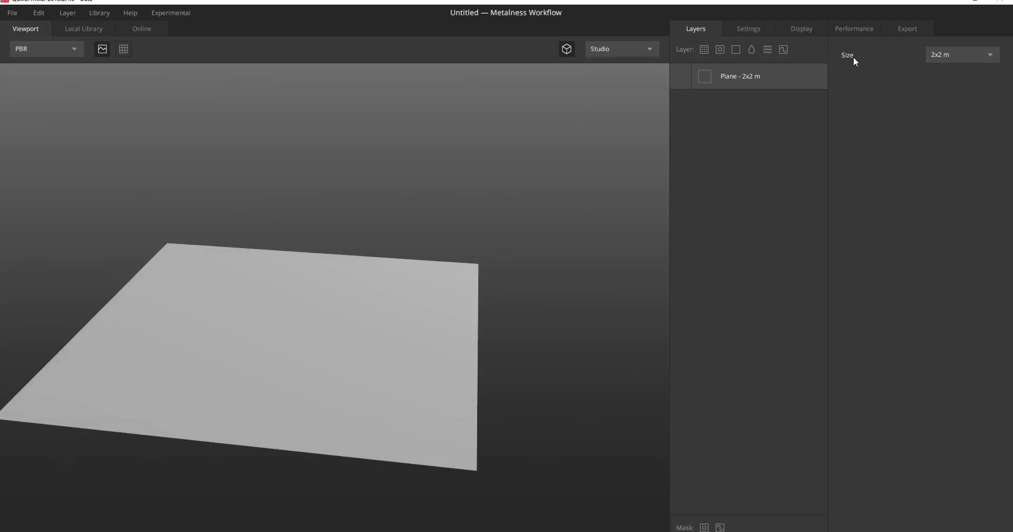
left_click(802, 30)
left_click(860, 61)
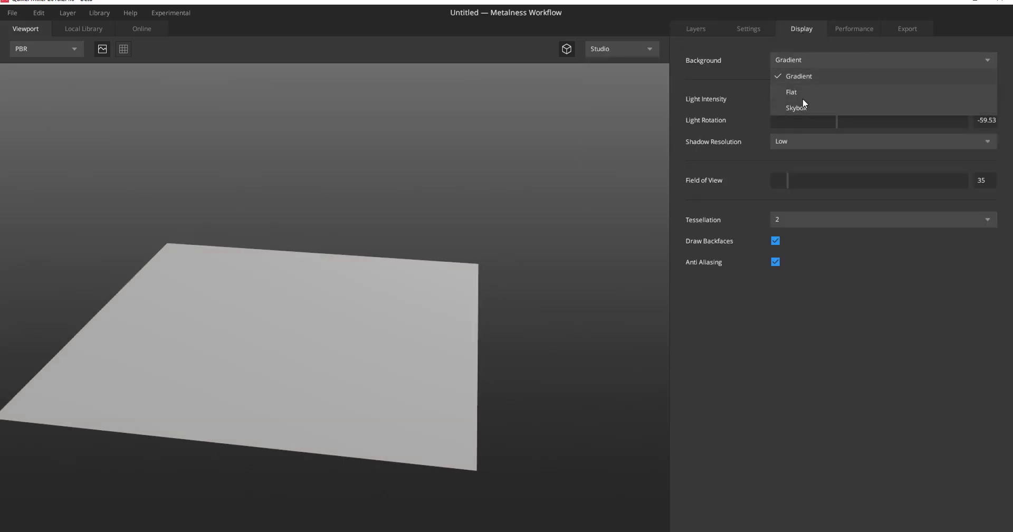
left_click(793, 94)
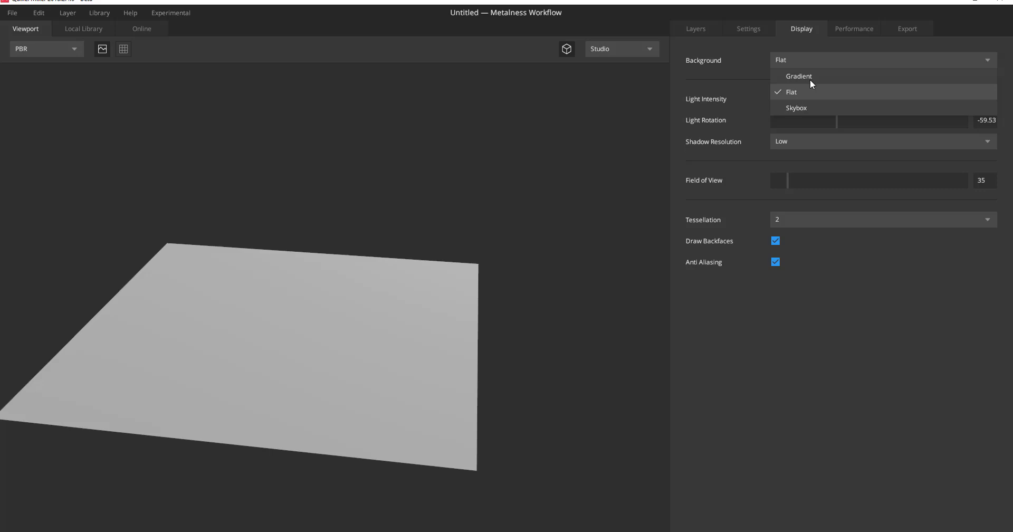
left_click(806, 106)
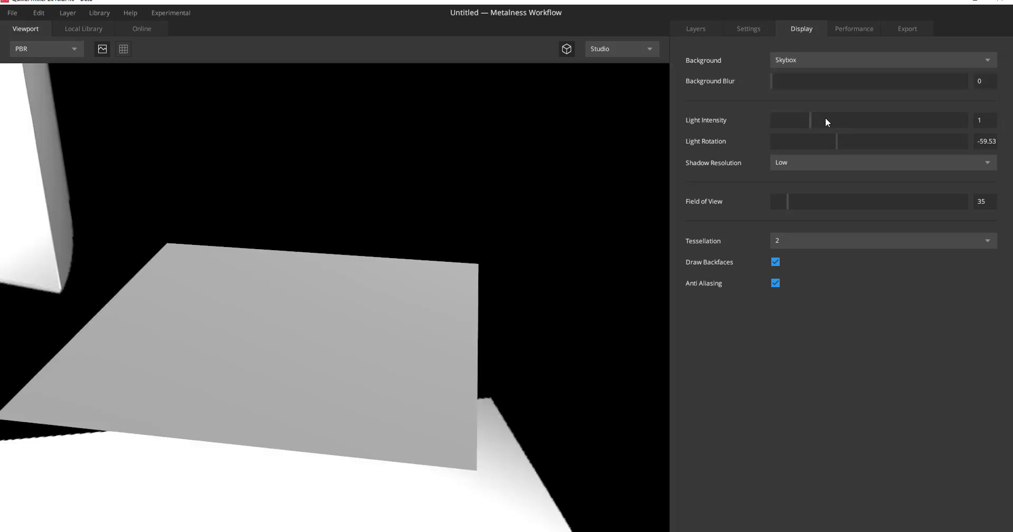
Switch the lighting environment to Indoors and set the viewport background to Gradient
left_click(612, 48)
left_click(612, 138)
left_click_drag(422, 221, 132, 194)
left_click_drag(335, 285, 274, 296)
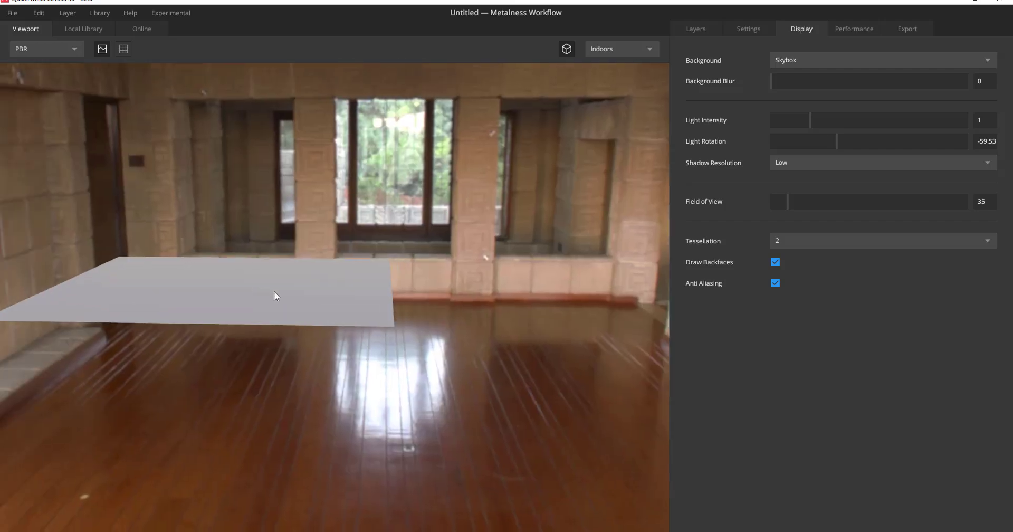
mouse_move(778, 90)
left_mouse_down()
mouse_move(858, 85)
mouse_move(777, 80)
left_mouse_up()
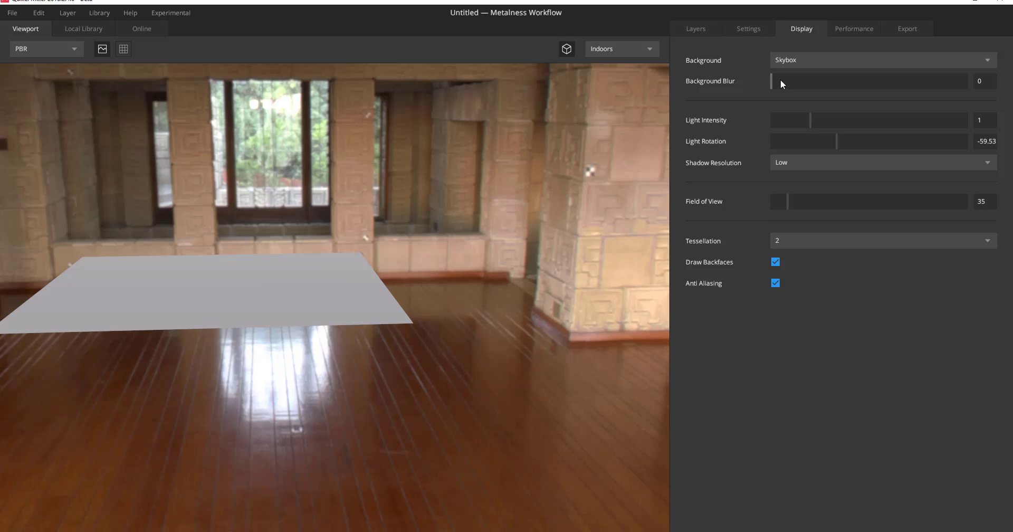
left_click(804, 59)
left_click(807, 75)
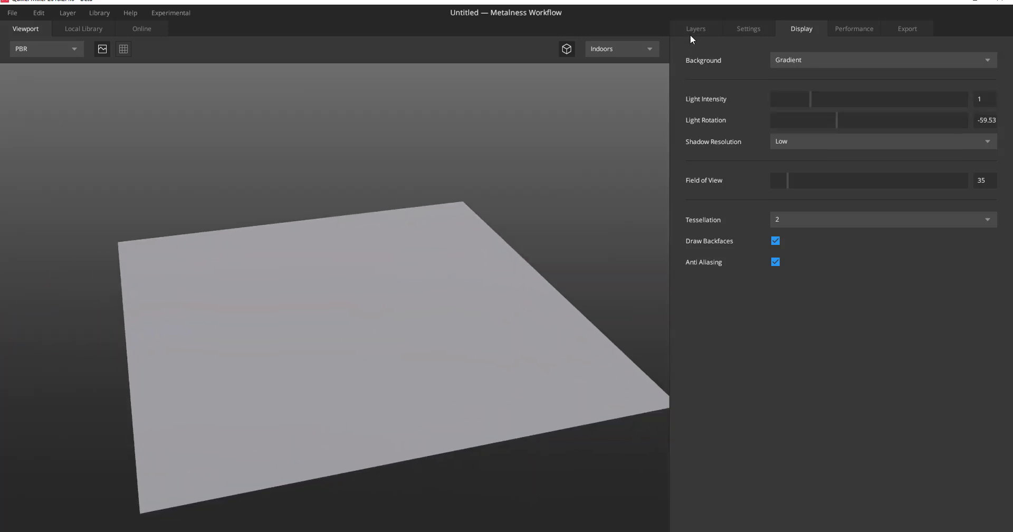
Return to the layer list showing the Plane - 2x2 m layer and reframe the plane
left_click(690, 31)
scroll(494, 302, "down", 3)
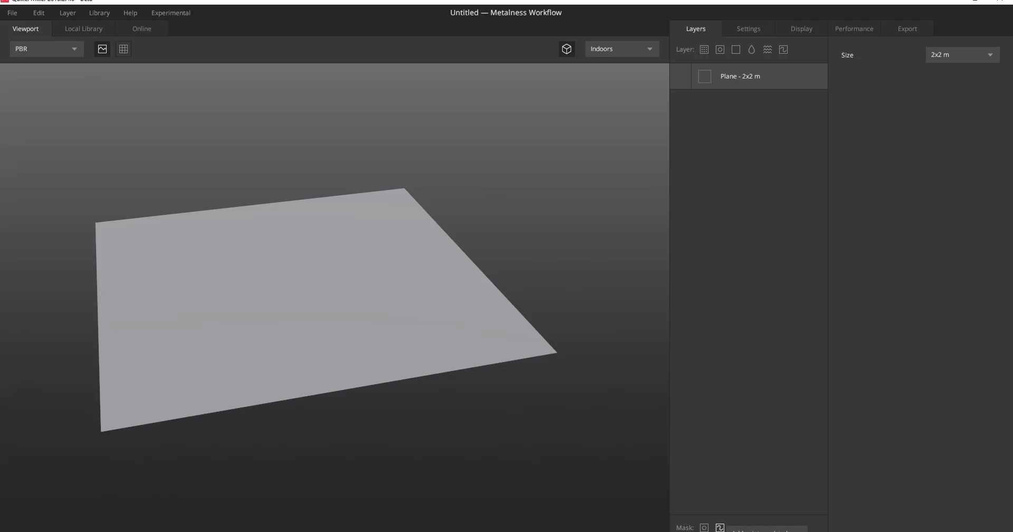
left_click_drag(305, 332, 323, 331)
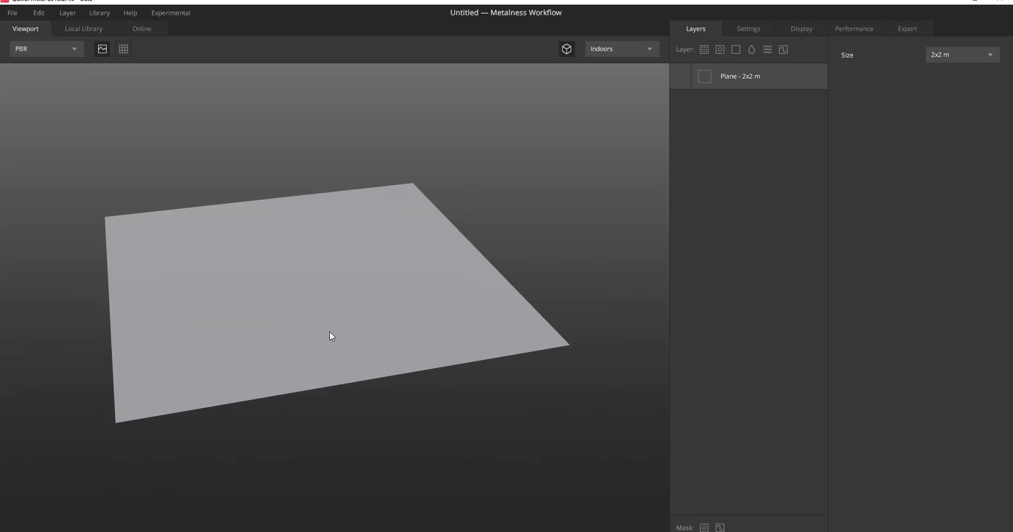
Add the Soil Mud surface from the Local Library as a layer and view it low
left_click(97, 34)
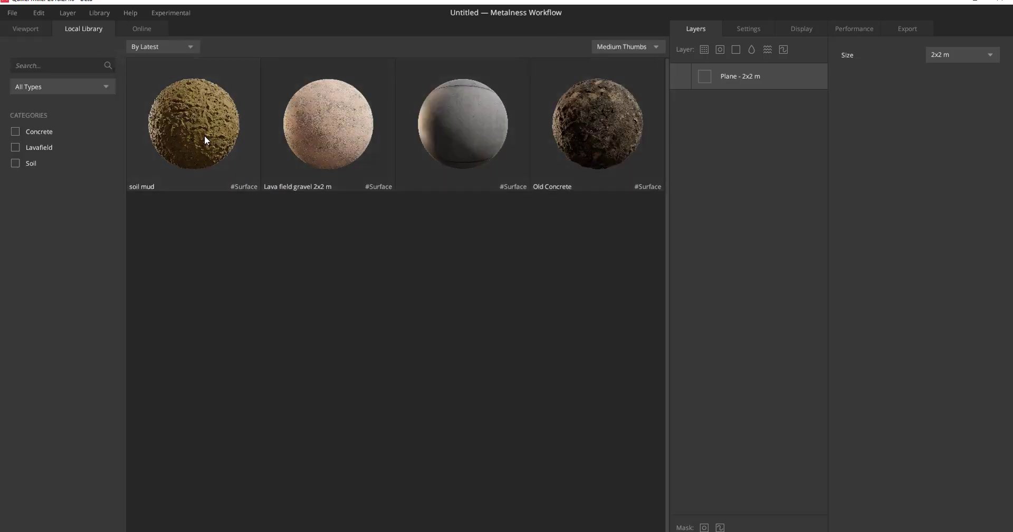
left_click(204, 135)
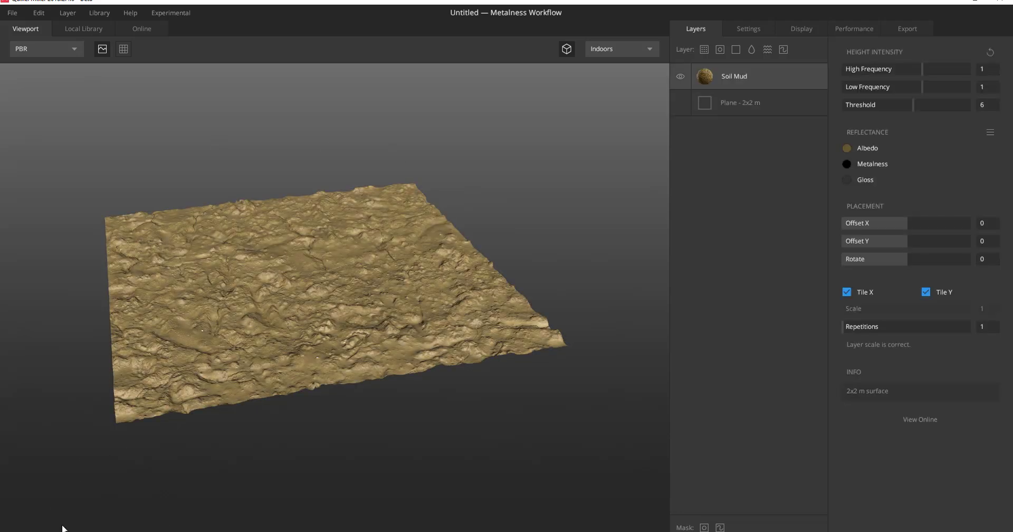
left_click_drag(216, 431, 737, 314)
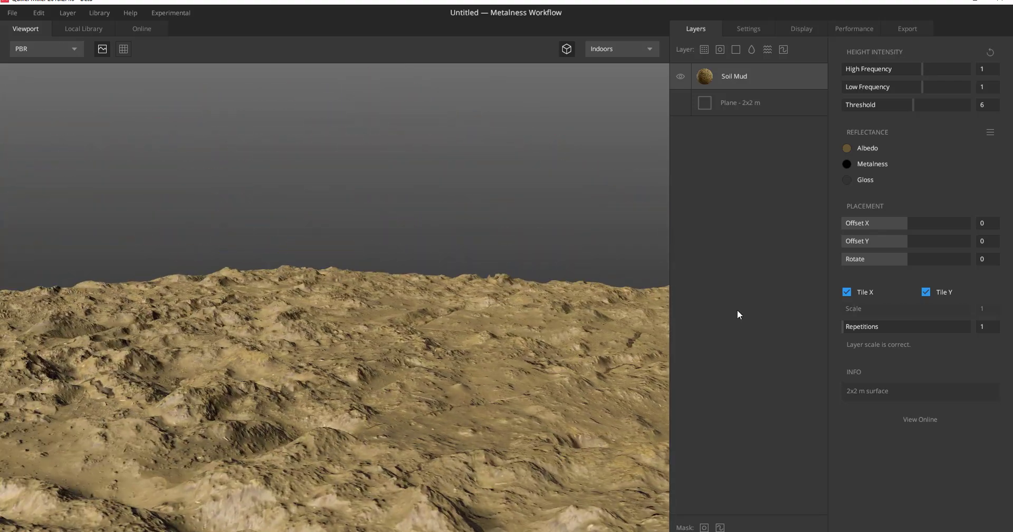
Try pink and green albedo tints on the Soil Mud, then cancel to keep brown
left_click(846, 148)
left_click(650, 194)
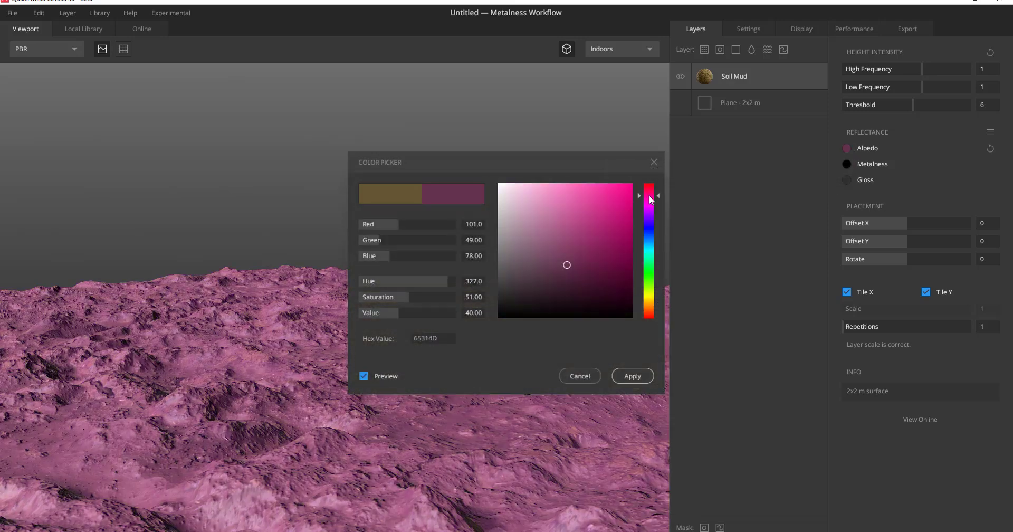
left_click_drag(649, 195, 660, 291)
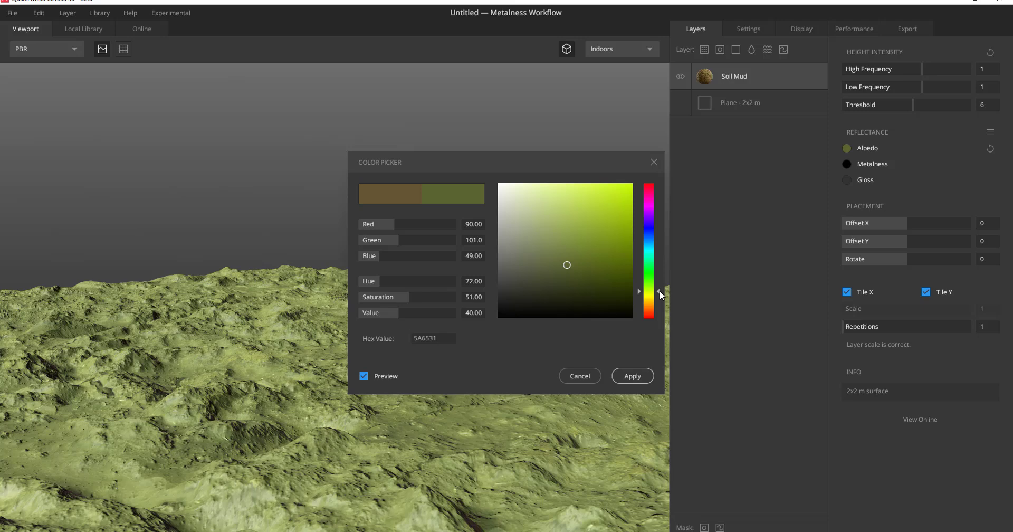
left_click(590, 375)
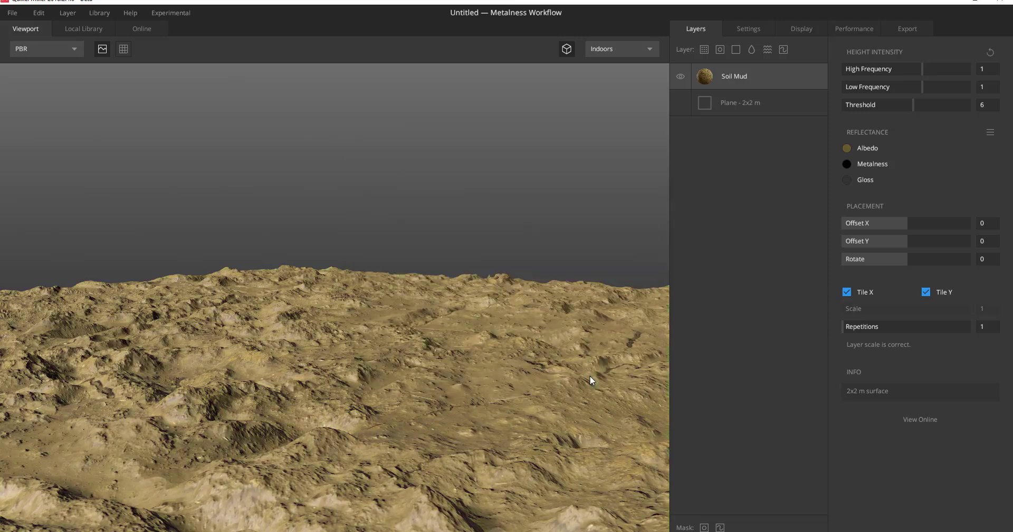
left_click(848, 148)
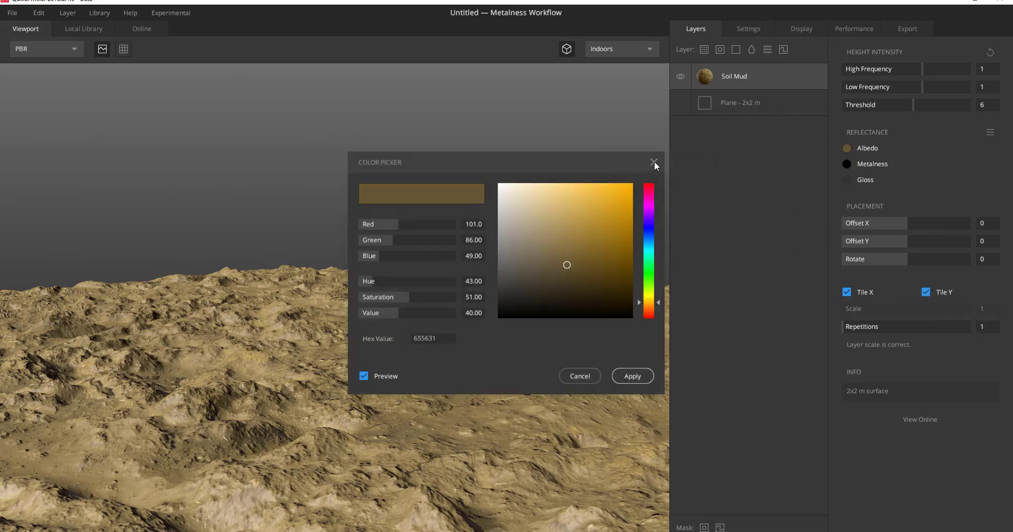
left_click(653, 162)
Test Repetitions at 2, then reset the Soil Mud tiling to 1
left_click_drag(580, 191, 306, 299)
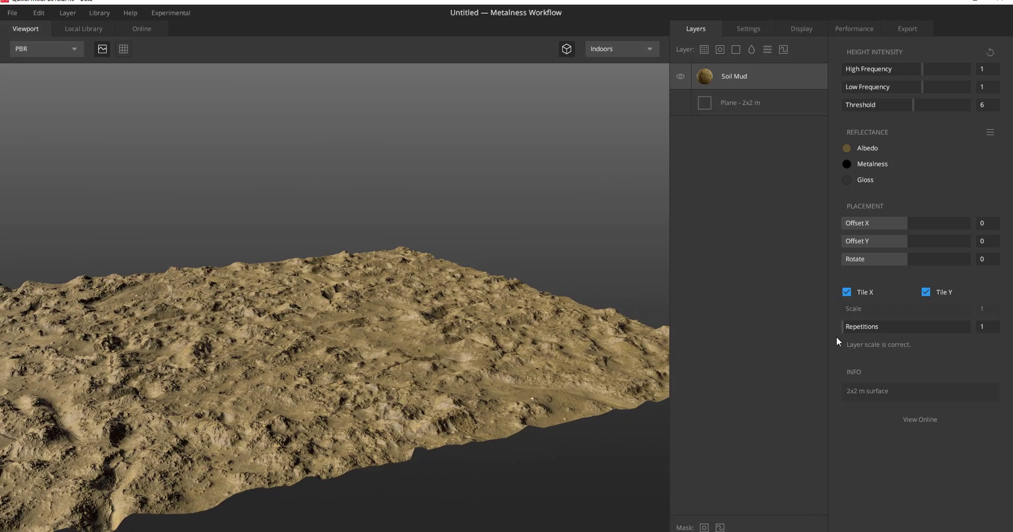
mouse_move(848, 328)
left_mouse_down()
mouse_move(881, 328)
mouse_move(846, 328)
left_mouse_up()
left_click_drag(333, 349, 359, 392)
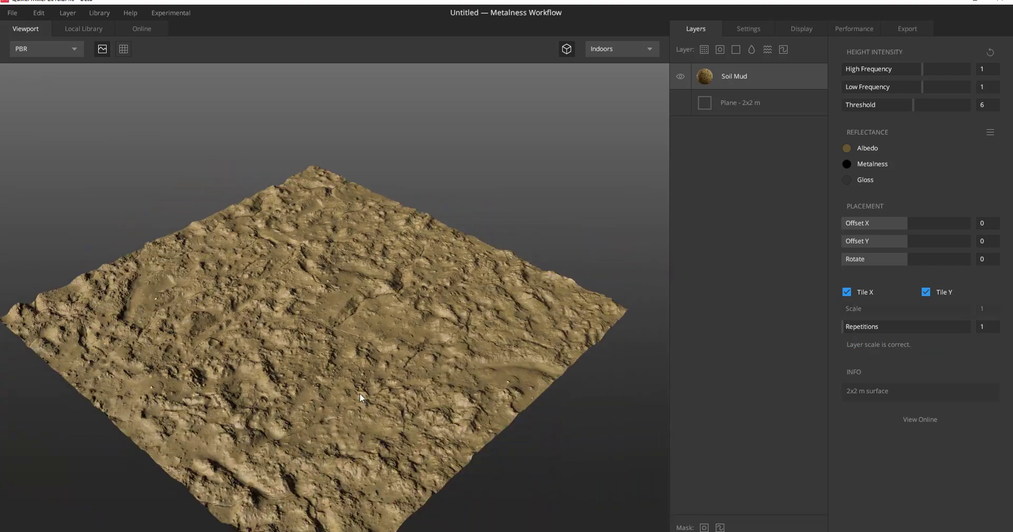
left_click(81, 29)
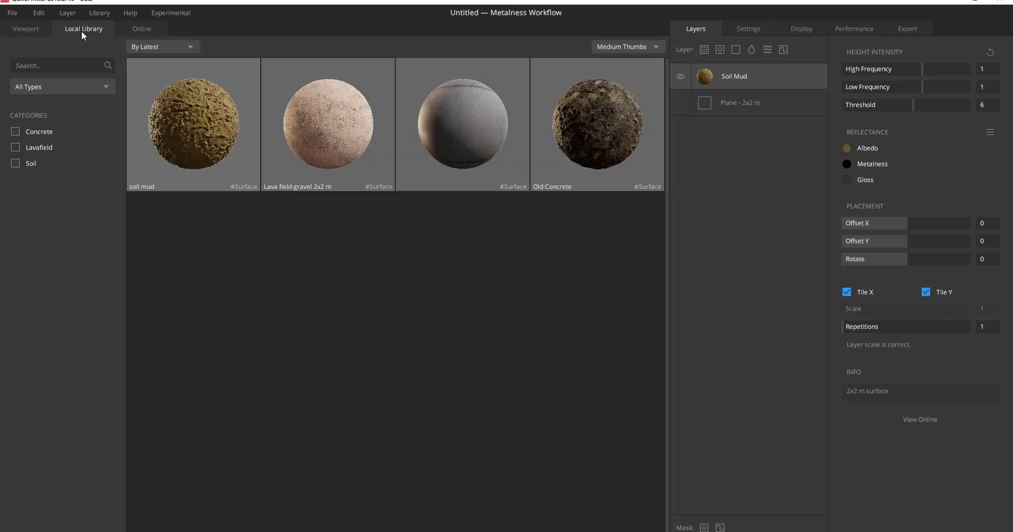
left_click(332, 150)
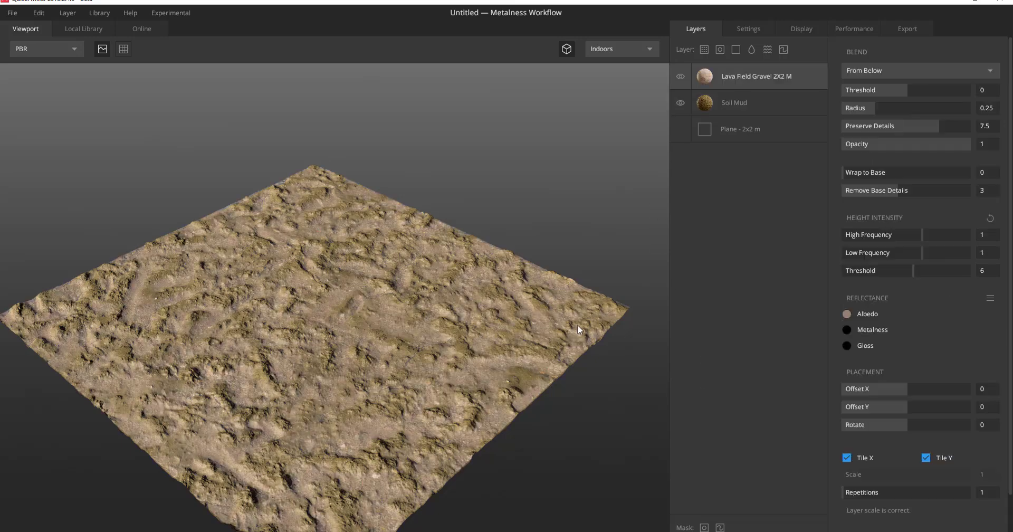
left_click_drag(437, 278, 349, 380)
scroll(350, 379, "down", 5)
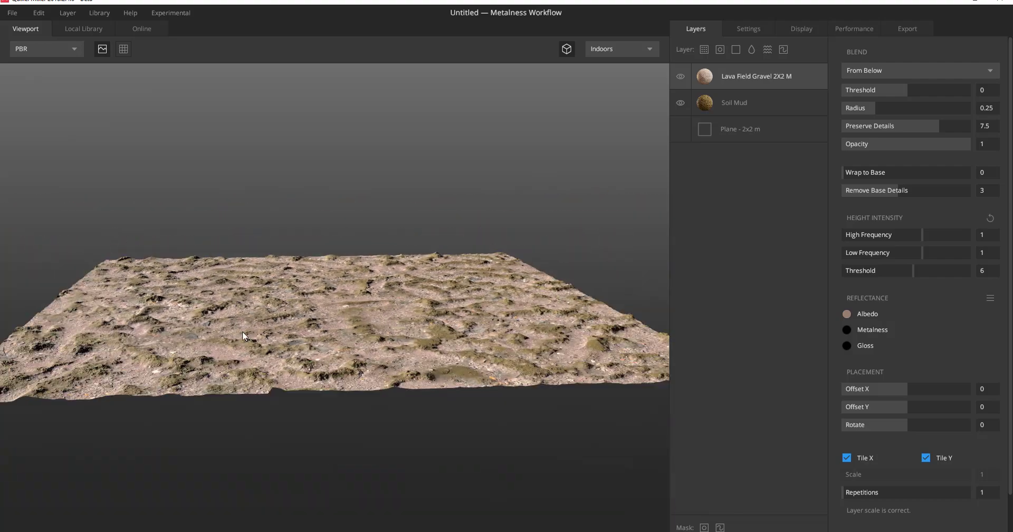
Try Opacity Masked, then set the Lava Field Gravel blend to From Above
left_click(861, 72)
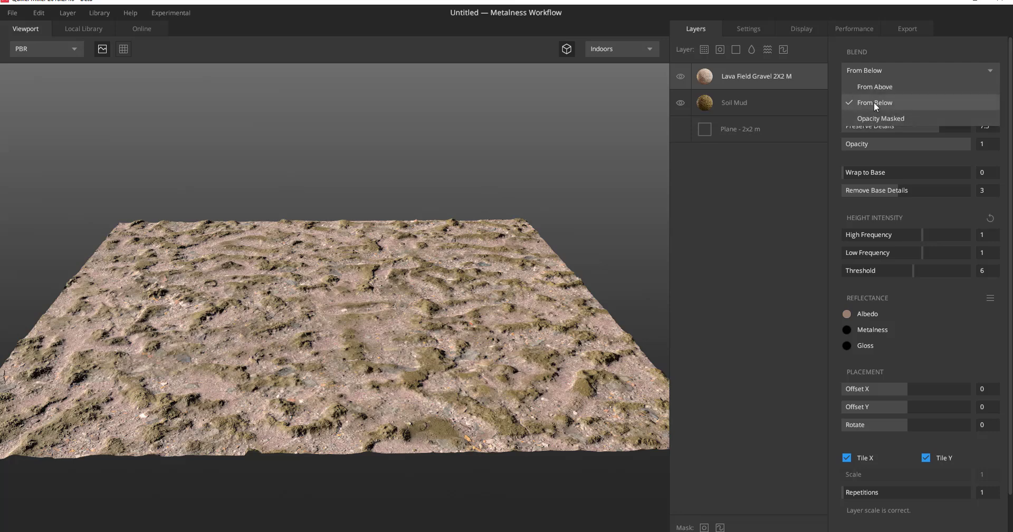
left_click(882, 90)
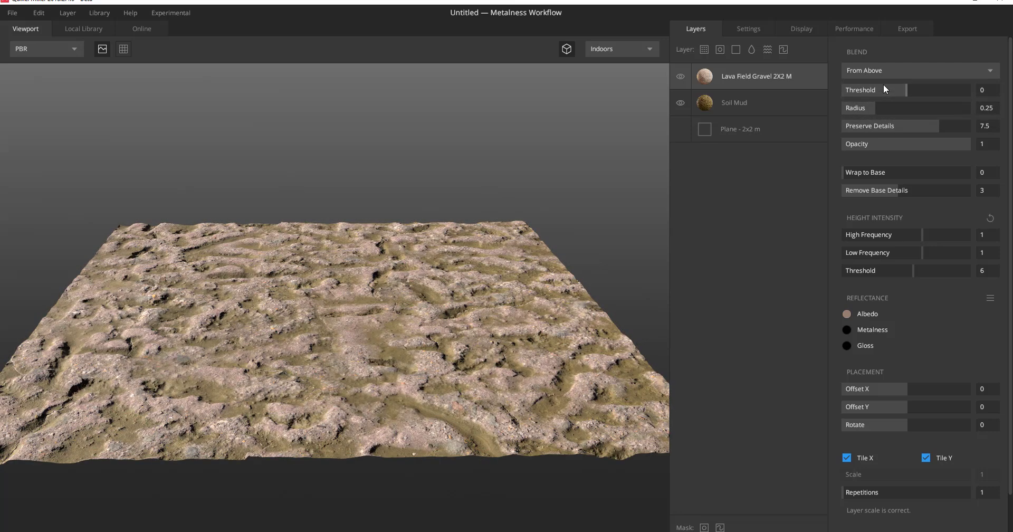
left_click(875, 71)
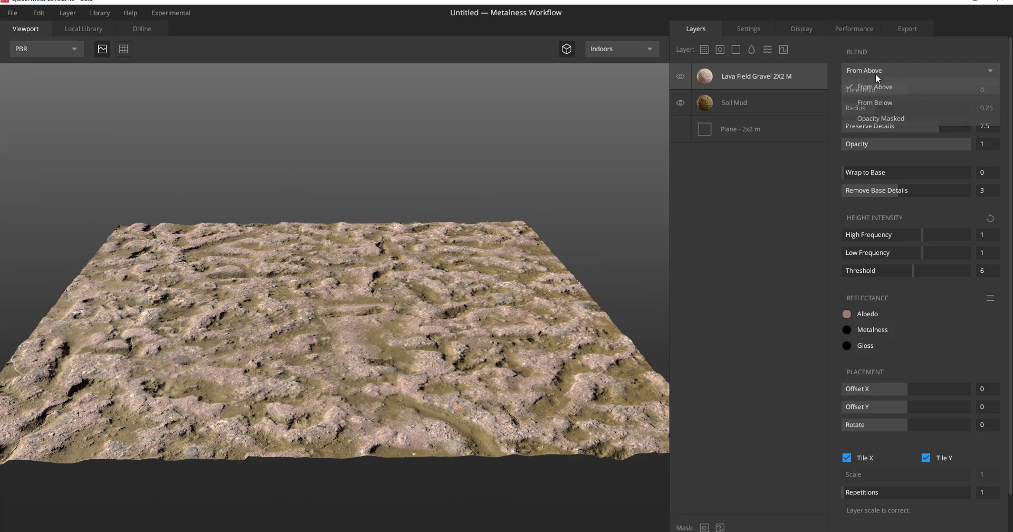
left_click(883, 114)
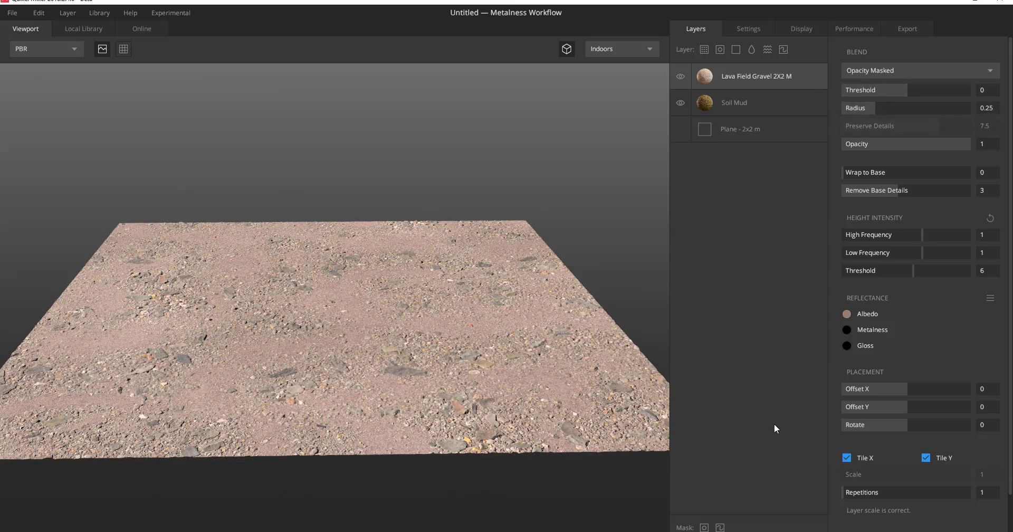
left_click(881, 72)
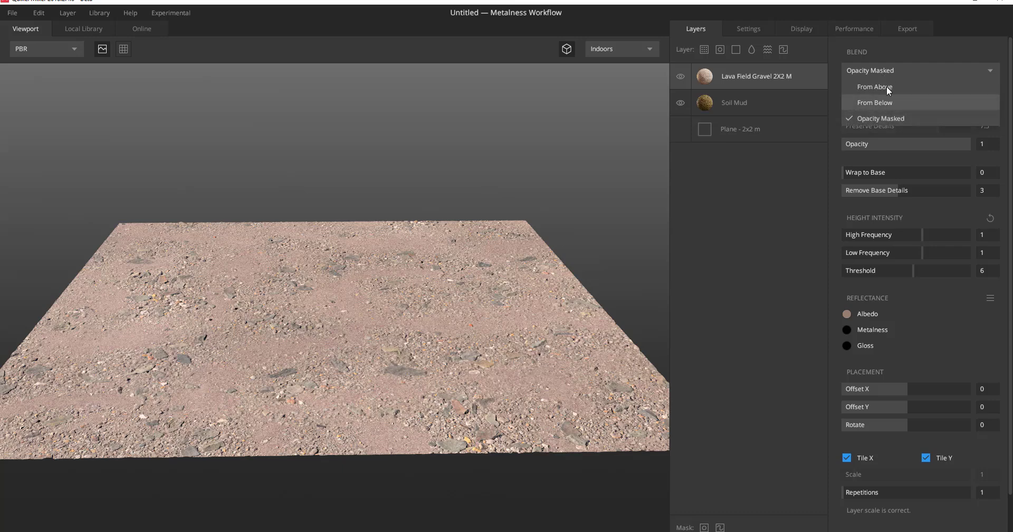
left_click(886, 87)
Compare the Soil Mud and gravel layer settings and inspect the blend up close
left_click(728, 102)
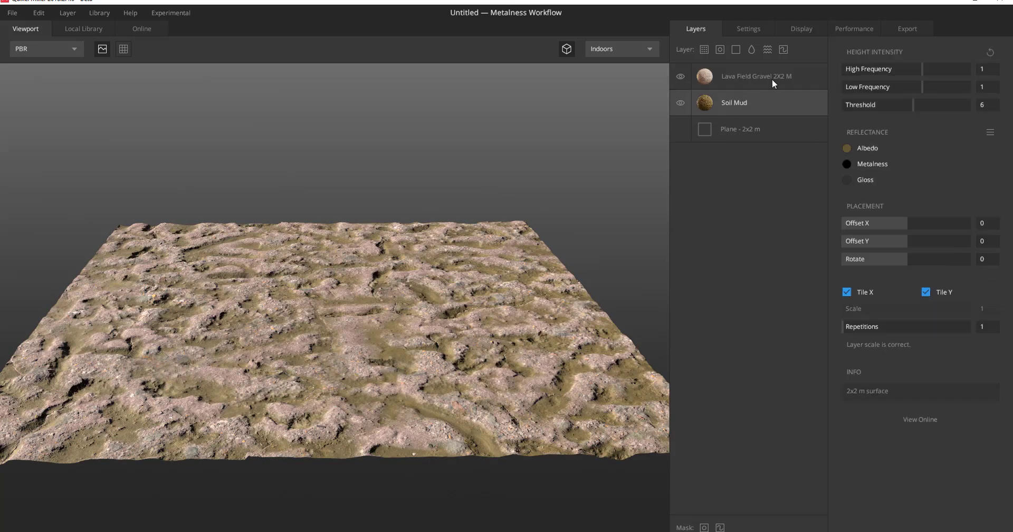
left_click(774, 84)
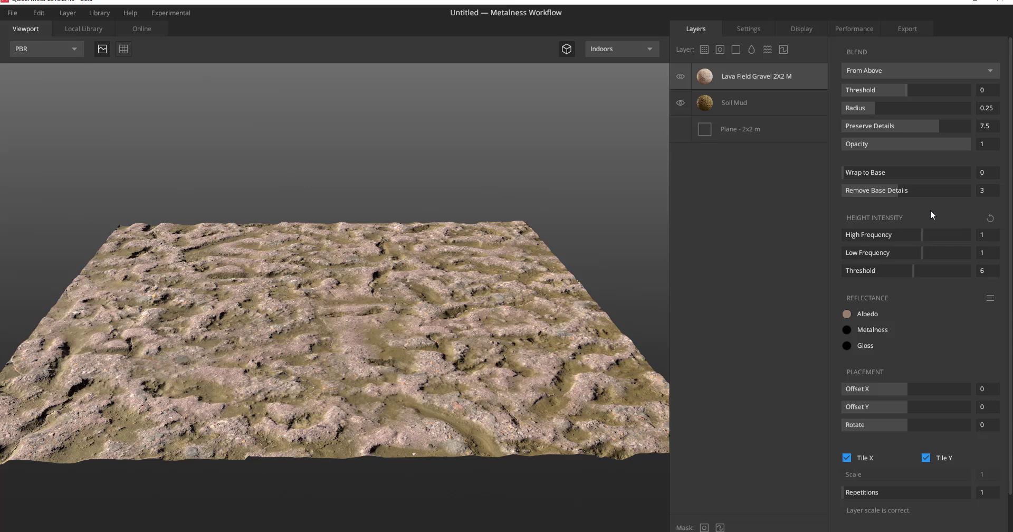
left_click(745, 104)
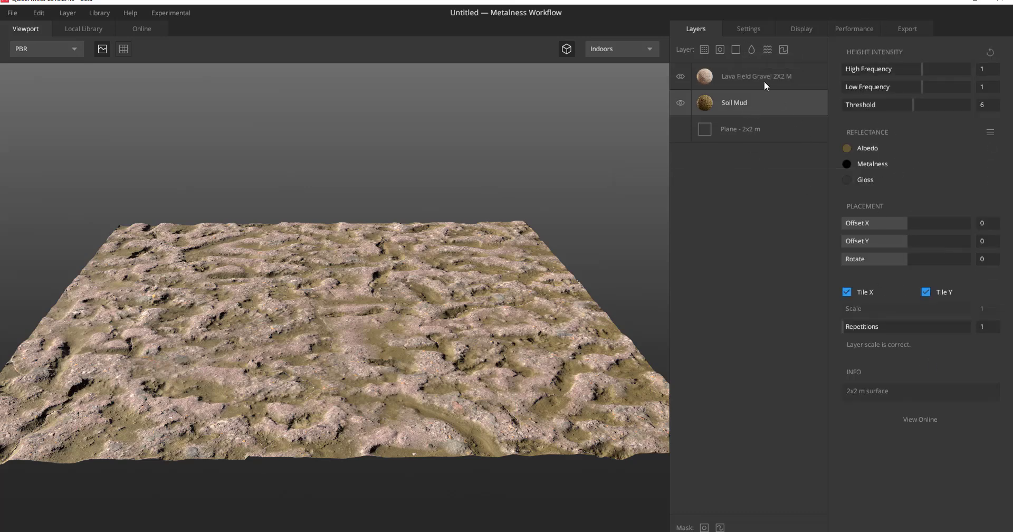
left_click(764, 86)
left_click_drag(522, 297, 737, 205)
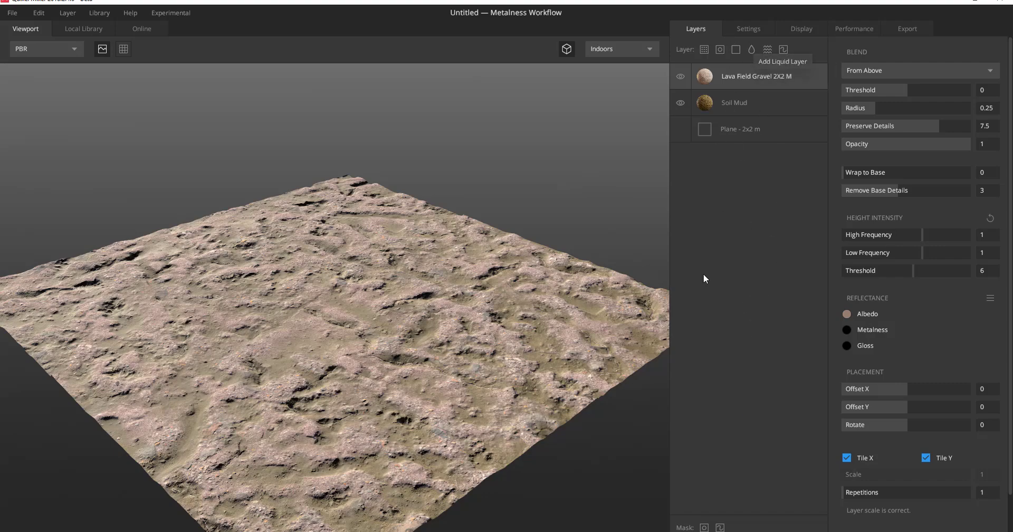
left_click_drag(381, 362, 612, 221)
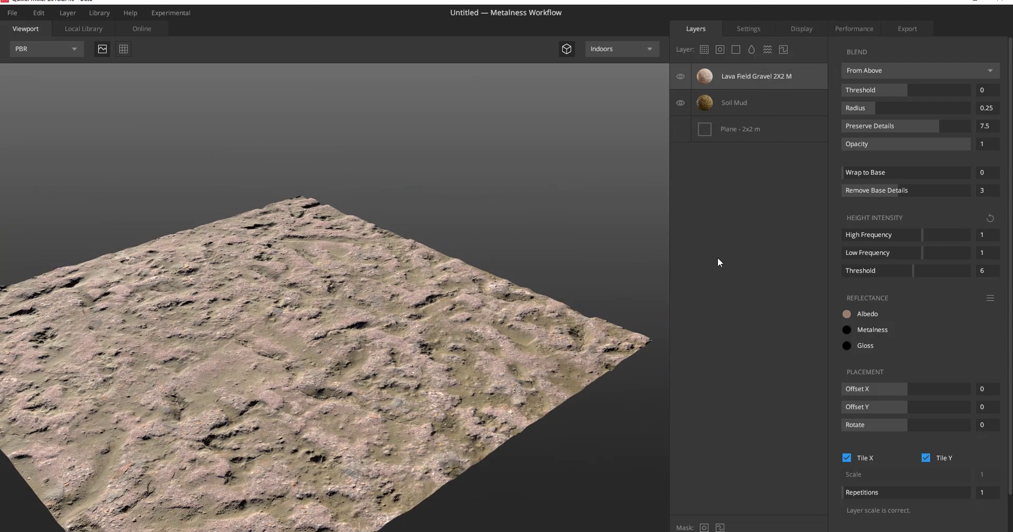
left_click_drag(302, 357, 708, 157)
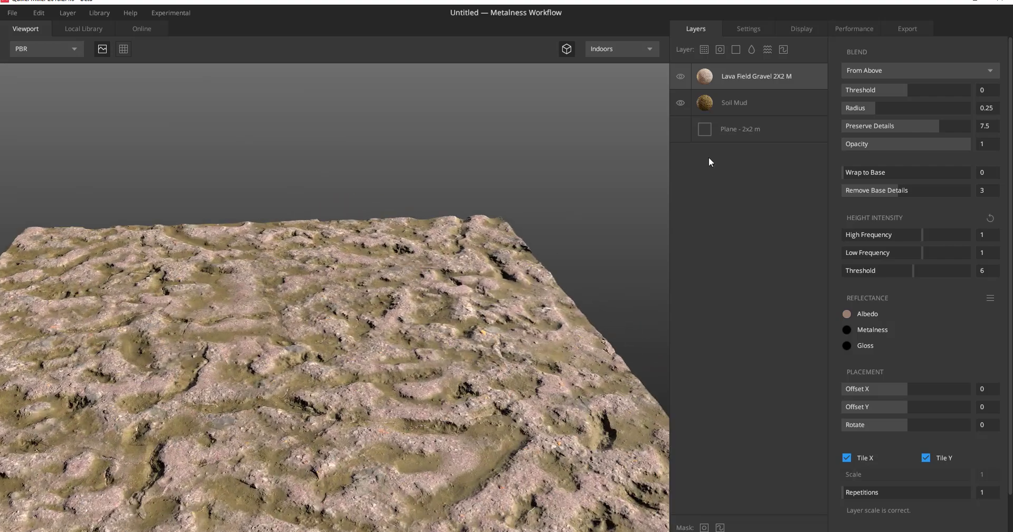
Add a Noise layer and raise its height Amplitude to about 2.244
left_click(767, 49)
left_click_drag(328, 391, 227, 364)
left_click_drag(849, 70, 940, 103)
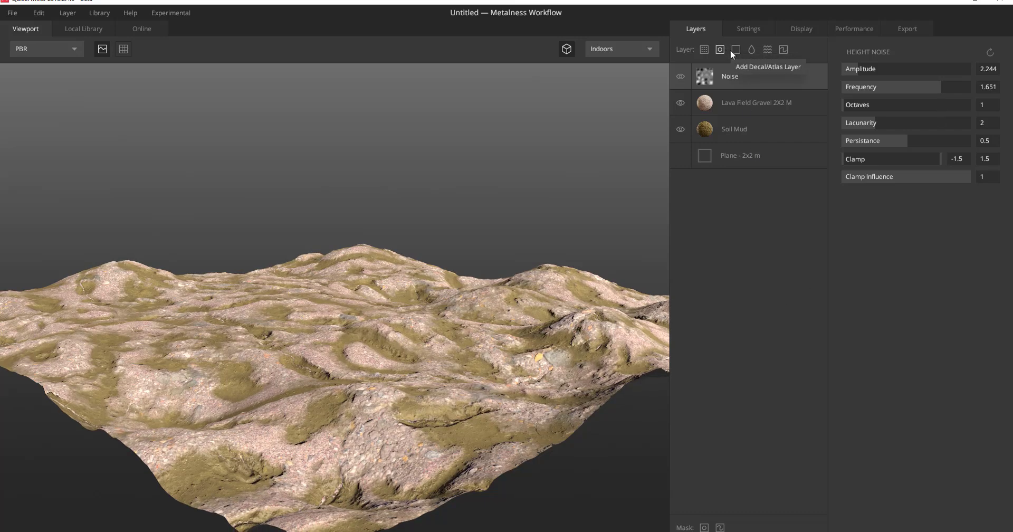
Add a Liquid layer and set its Surface Threshold to -0.190
left_click(752, 50)
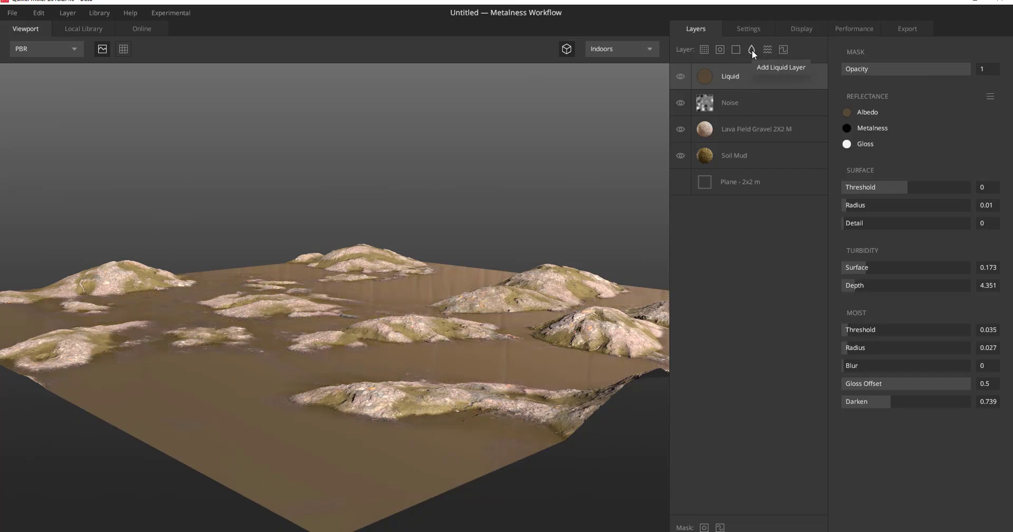
left_click_drag(210, 418, 349, 448)
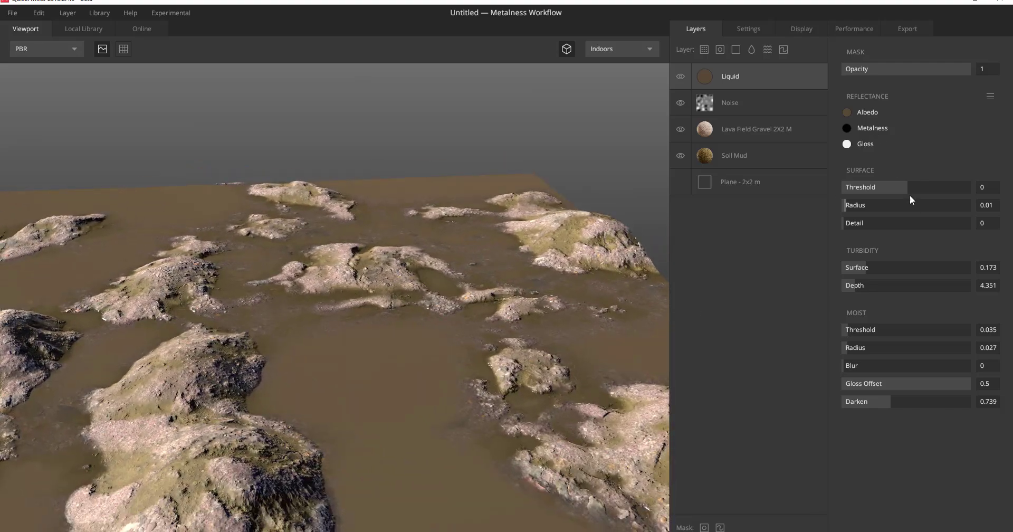
mouse_move(911, 188)
left_mouse_down()
mouse_move(891, 182)
mouse_move(900, 186)
left_mouse_up()
left_click_drag(401, 337, 633, 406)
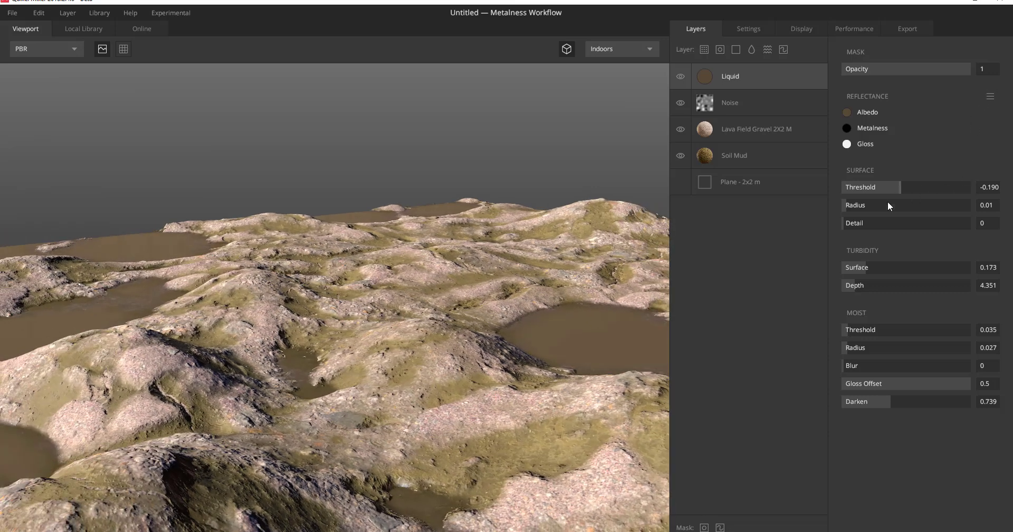
Set the liquid Radius to 0.149, Opacity to 0.995 and Moist Darken to 0.954
left_click_drag(851, 206, 837, 223)
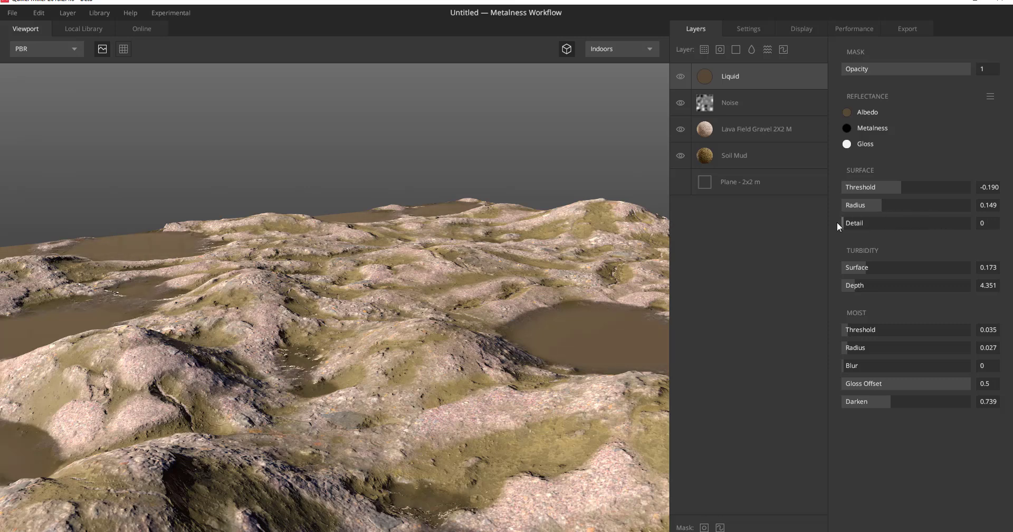
mouse_move(960, 70)
left_mouse_down()
mouse_move(917, 71)
mouse_move(970, 83)
left_mouse_up()
left_click_drag(887, 399, 912, 404)
scroll(230, 306, "down", 5)
left_click_drag(230, 306, 82, 381)
scroll(365, 463, "up", 5)
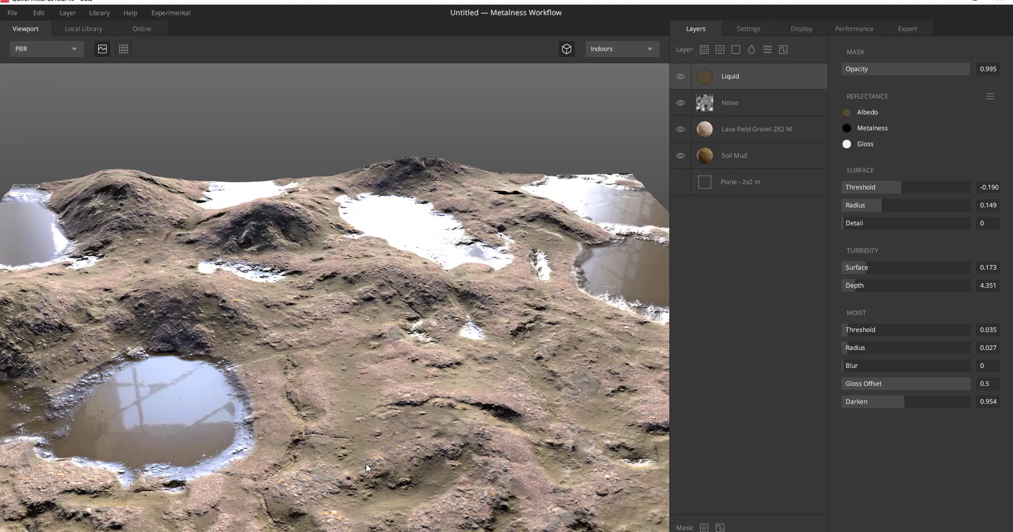
left_click_drag(365, 463, 223, 430)
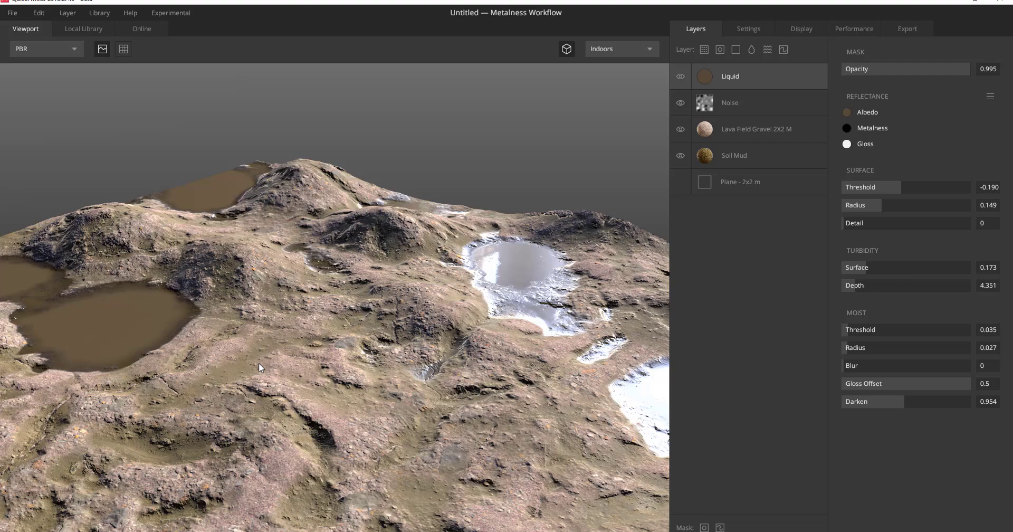
left_click_drag(258, 363, 263, 311)
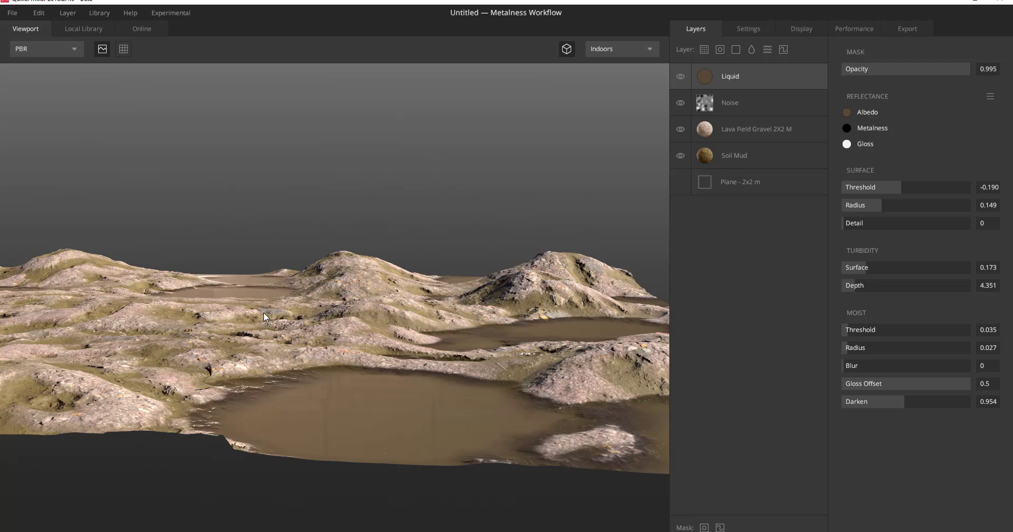
left_click_drag(284, 265, 411, 368)
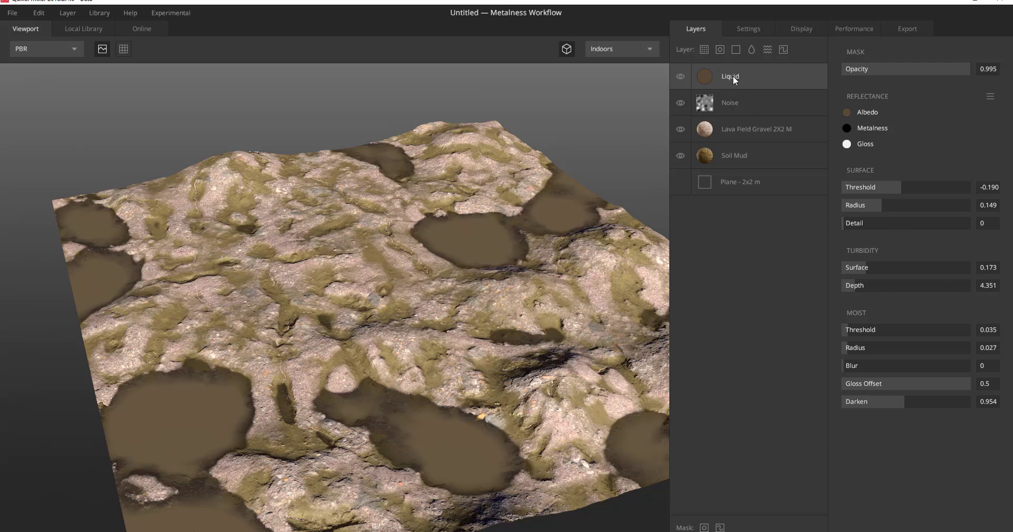
scroll(449, 343, "up", 6)
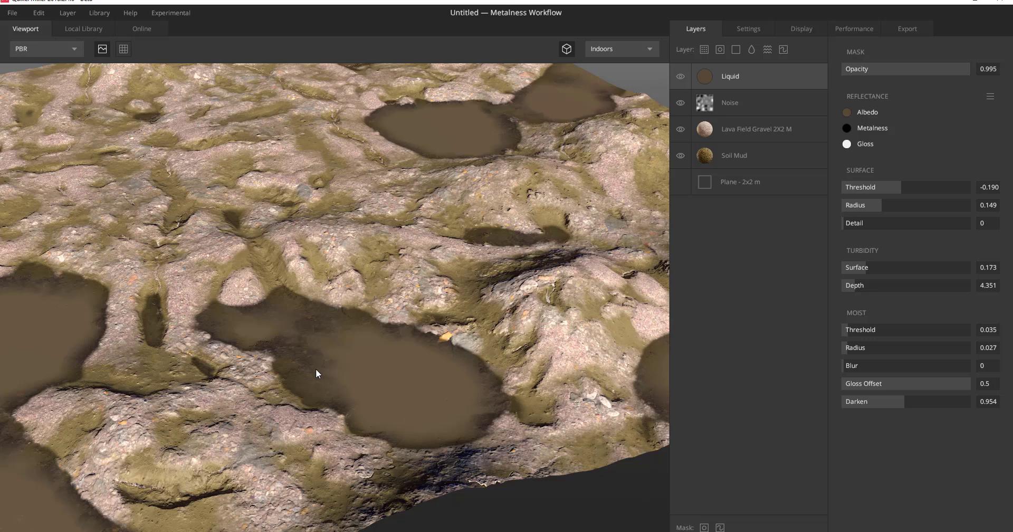
scroll(424, 429, "up", 3)
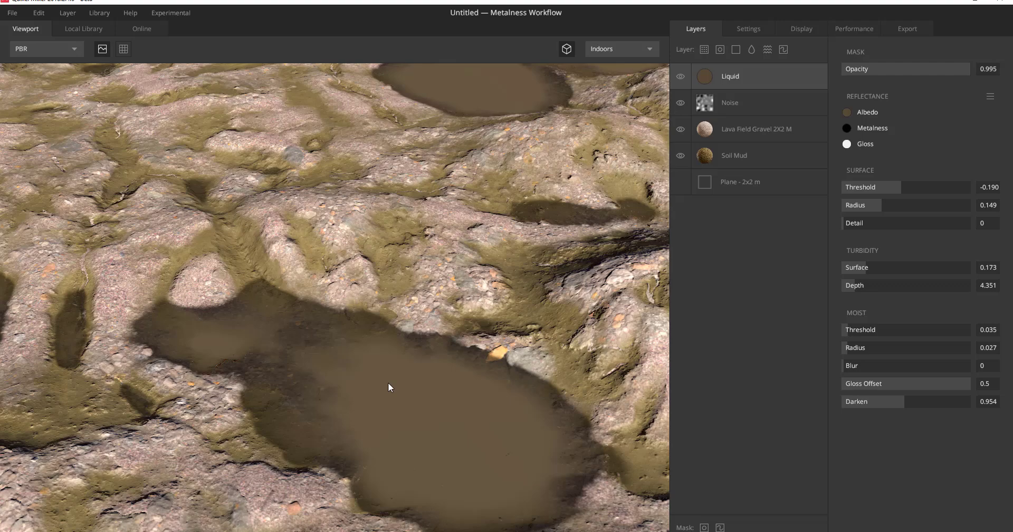
left_click_drag(388, 381, 389, 406)
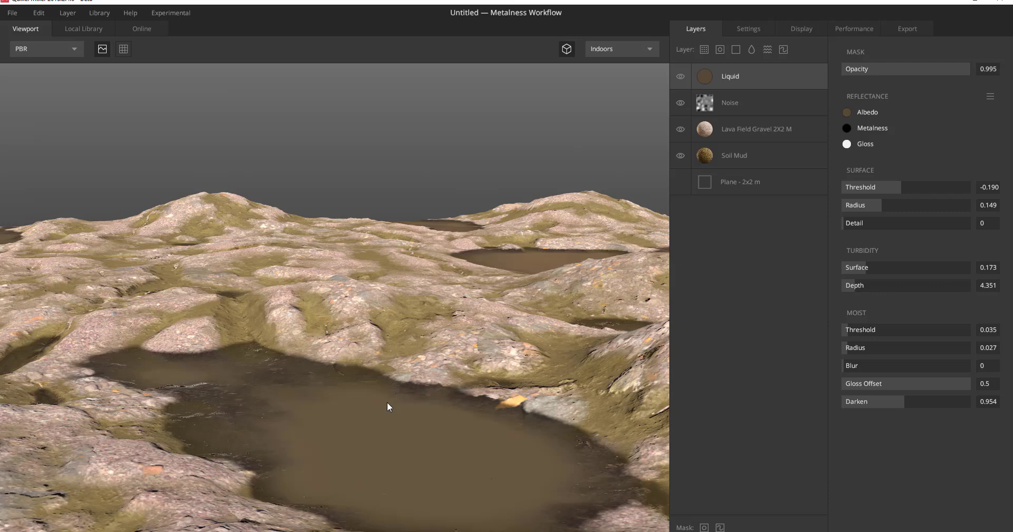
Try adding a mask to the Liquid layer and dismiss the masking-not-available warning
left_click(720, 527)
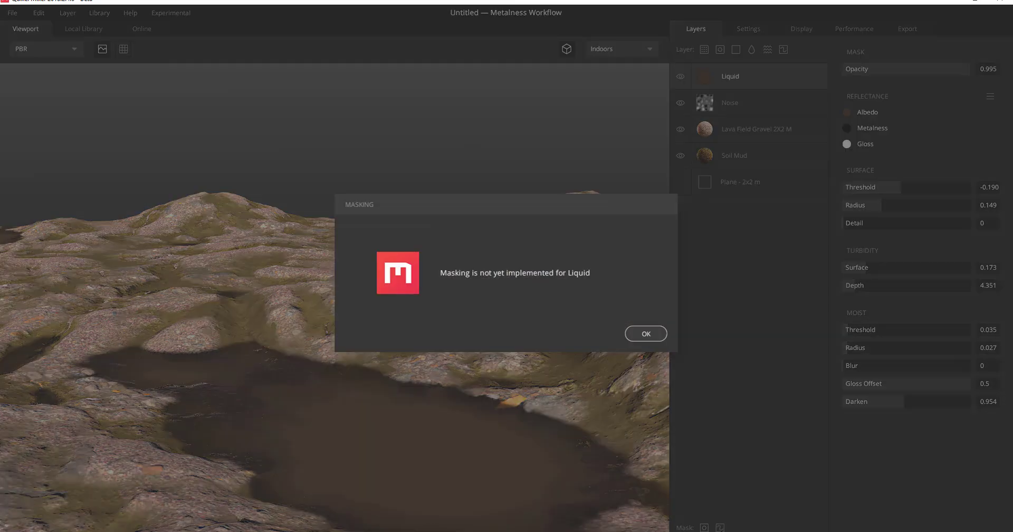
left_click(646, 334)
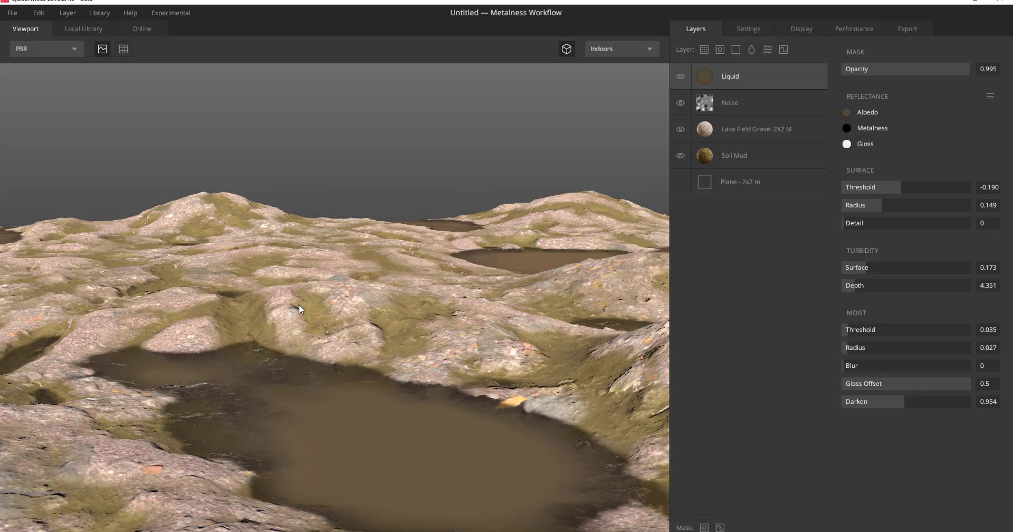
scroll(234, 268, "down", 5)
Inspect the muddy puddles among the pink gravel hills from a low, close grazing angle
left_click_drag(234, 268, 264, 290)
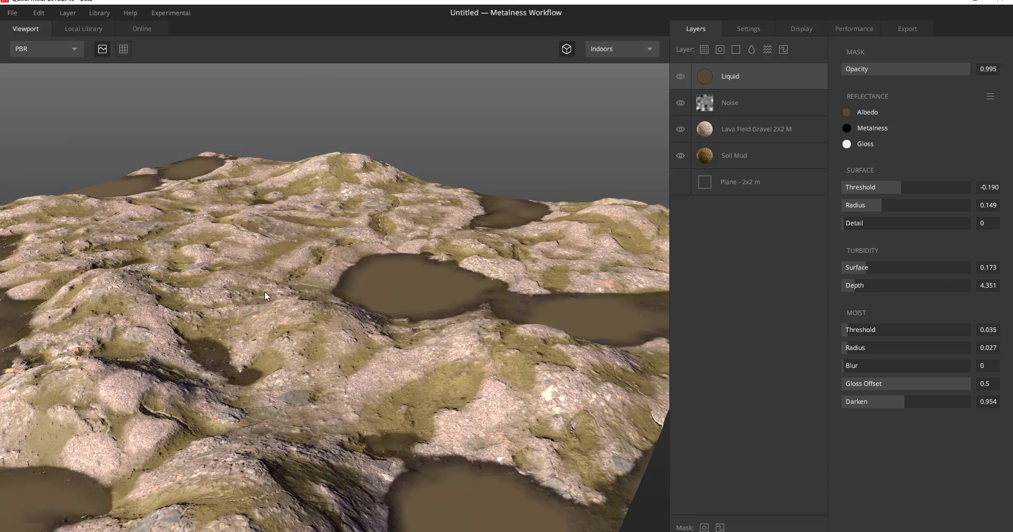
scroll(264, 290, "down", 5)
left_click_drag(176, 156, 287, 359)
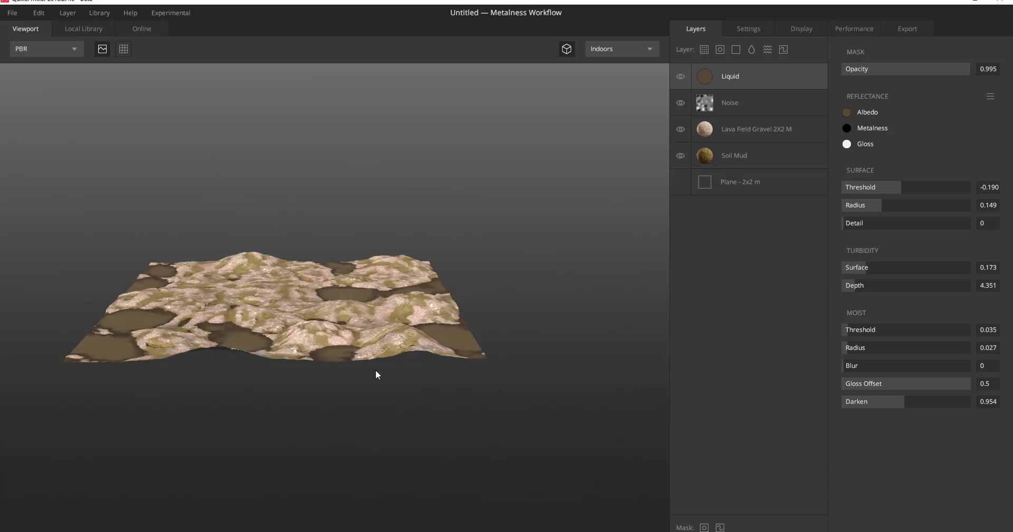
scroll(223, 381, "up", 5)
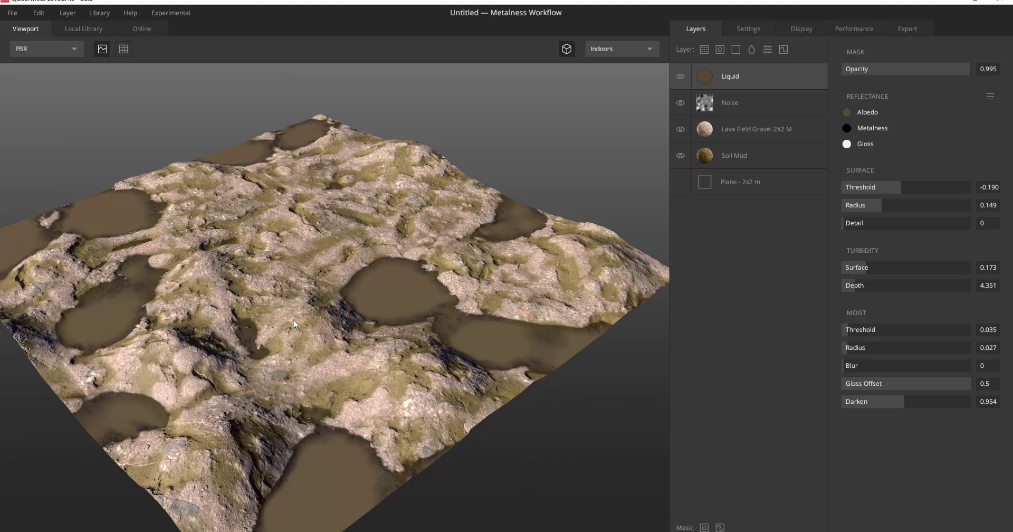
left_click_drag(292, 319, 145, 302)
right_click_drag(146, 302, 381, 356)
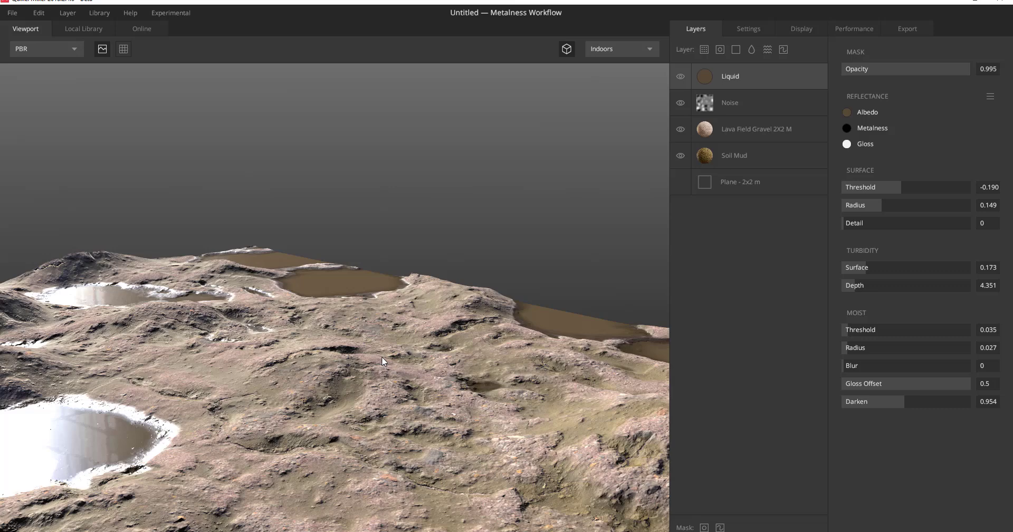
left_click(12, 13)
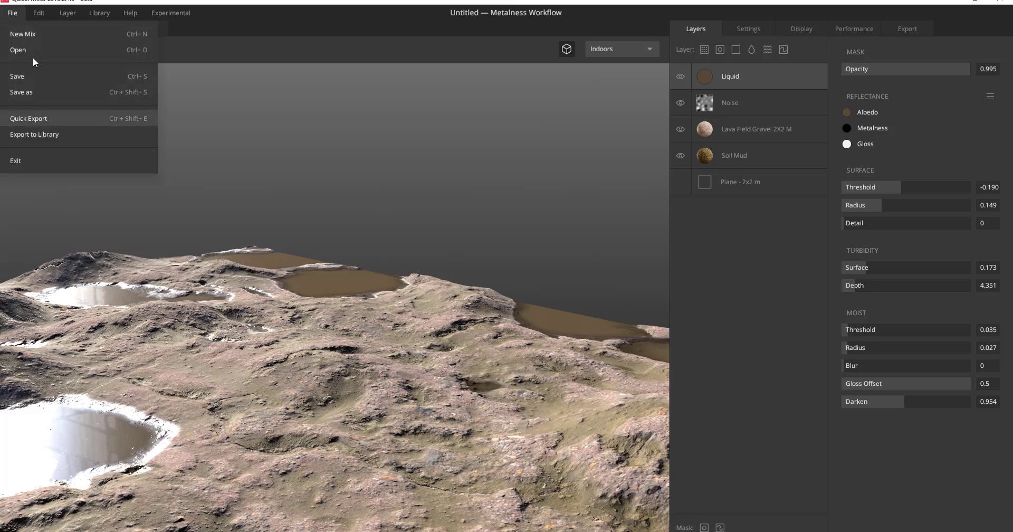
key("Right")
key("Right")
key("Right")
key("Right")
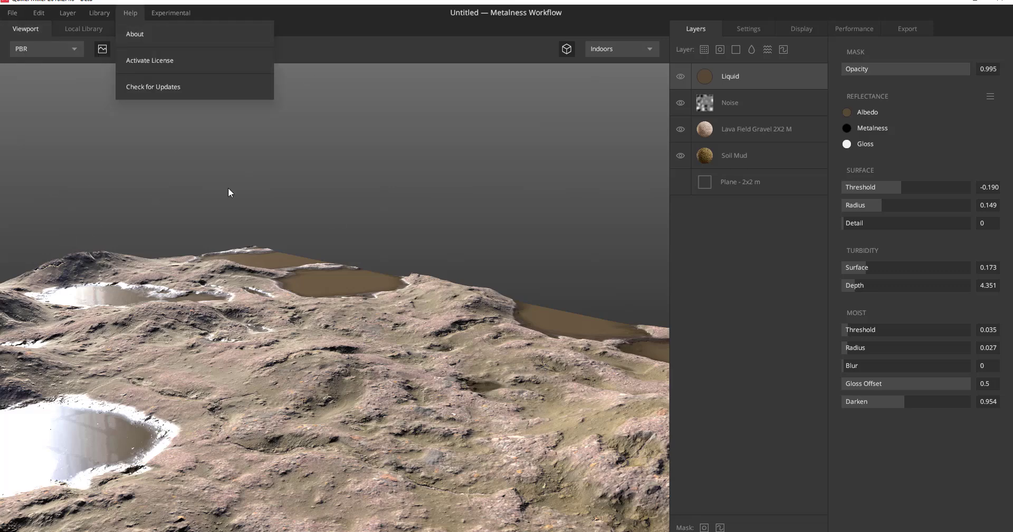
key("Escape")
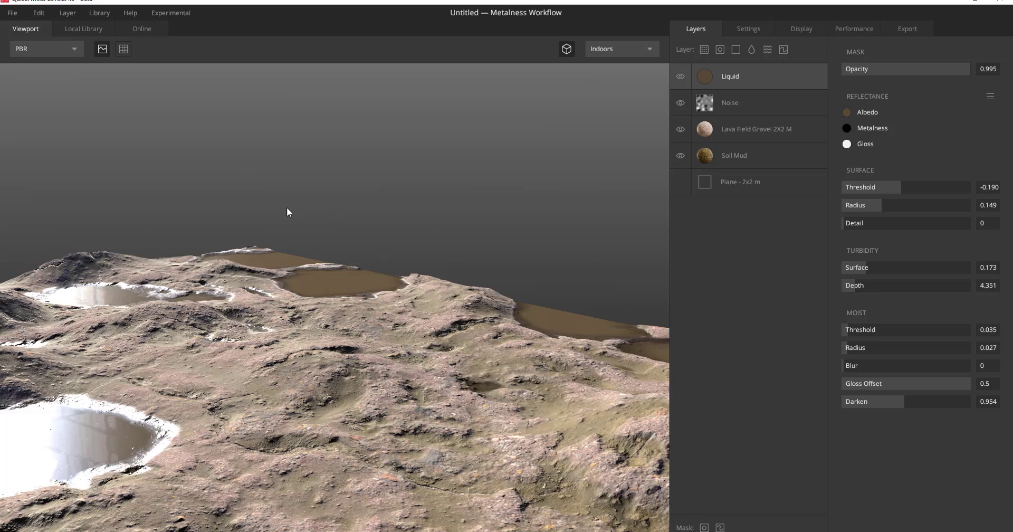
left_click(12, 13)
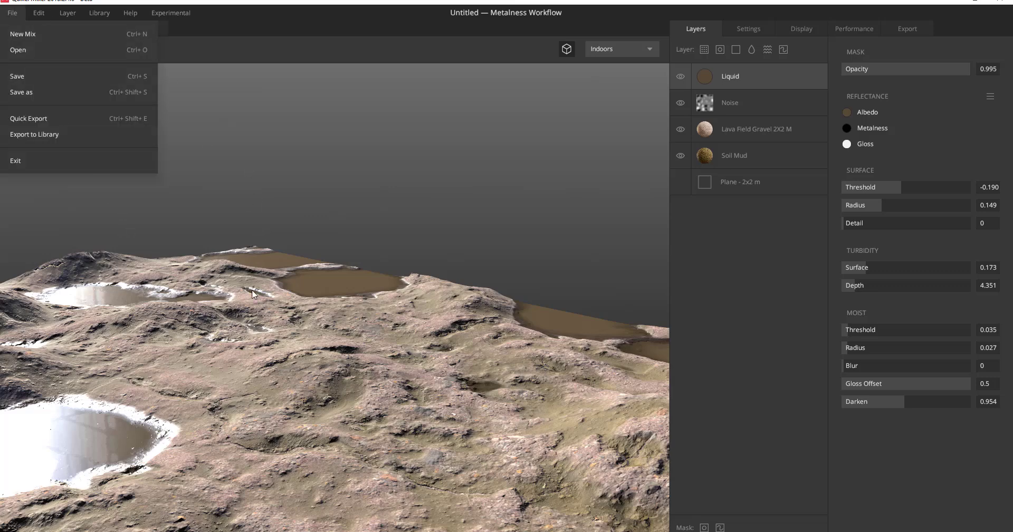
key("Escape")
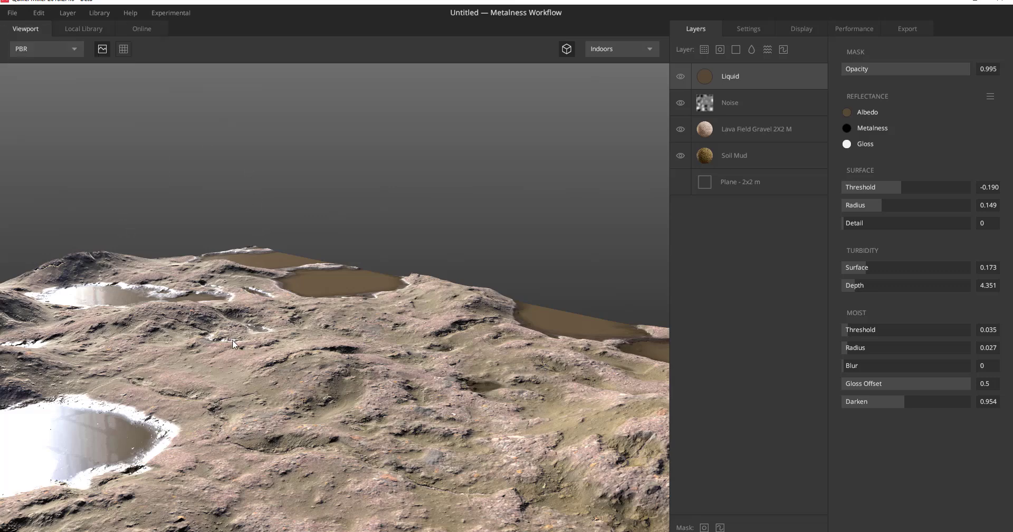
left_click(178, 11)
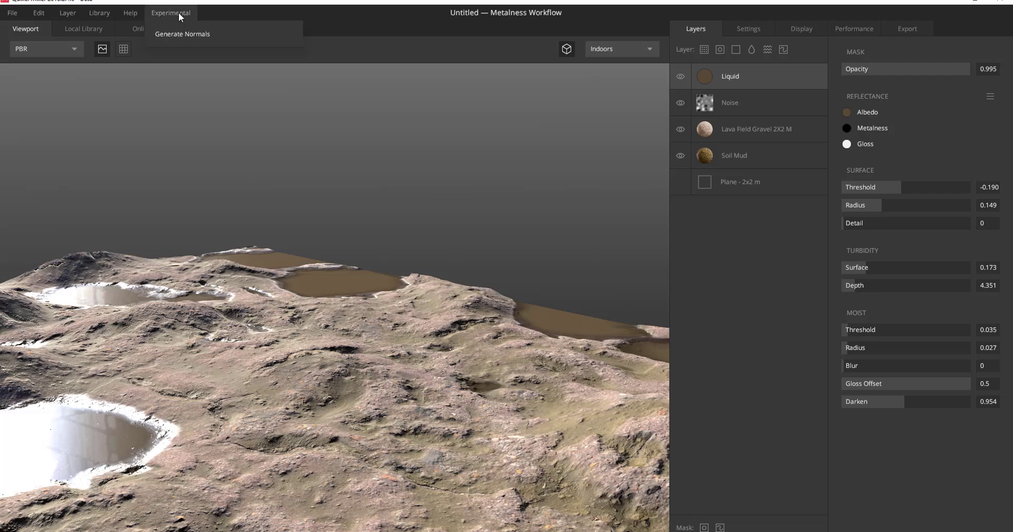
left_click(183, 33)
left_click_drag(411, 214, 340, 307)
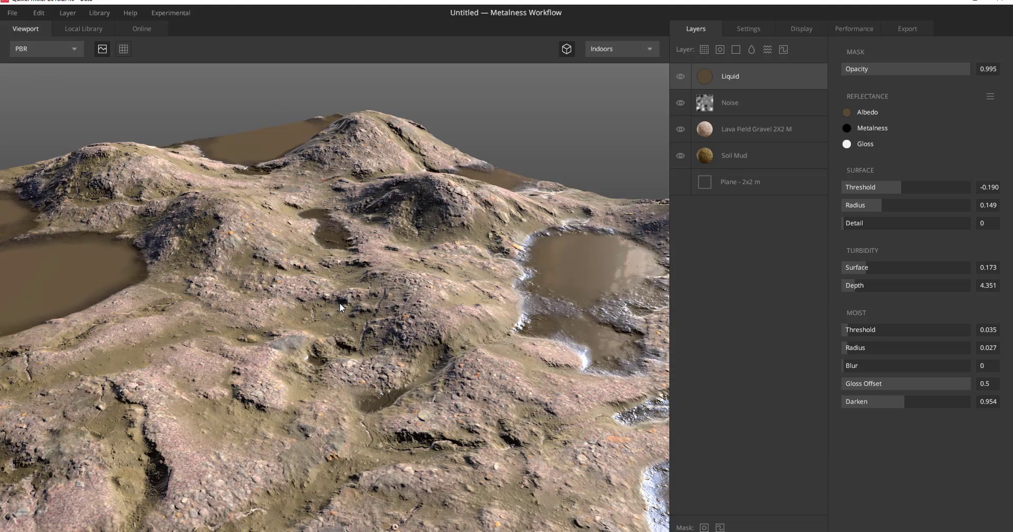
left_click_drag(468, 334, 317, 282)
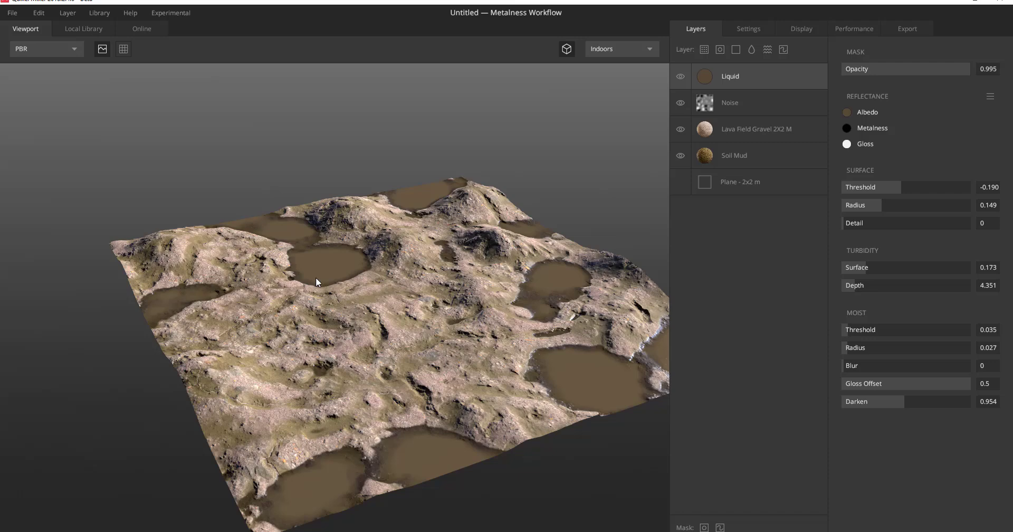
left_click_drag(283, 240, 251, 358)
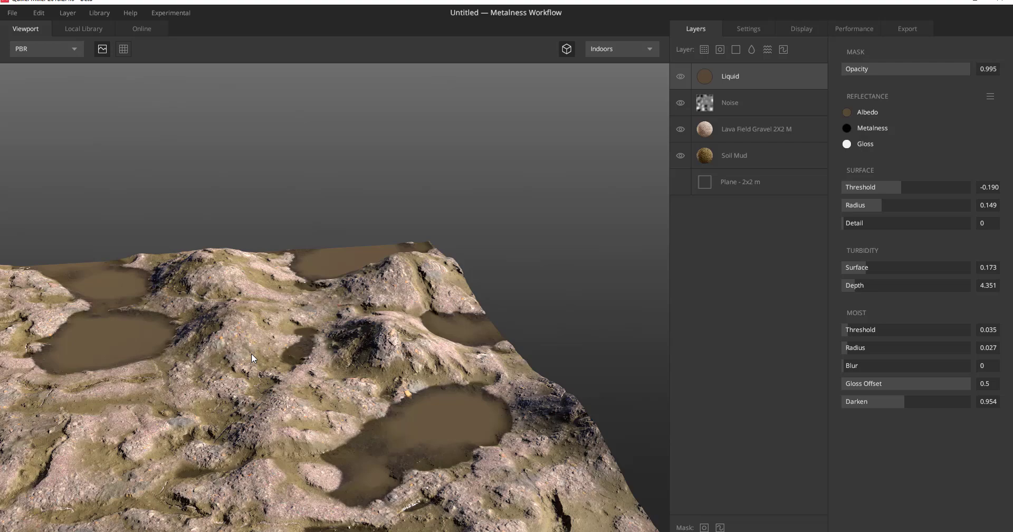
left_click_drag(230, 371, 316, 350)
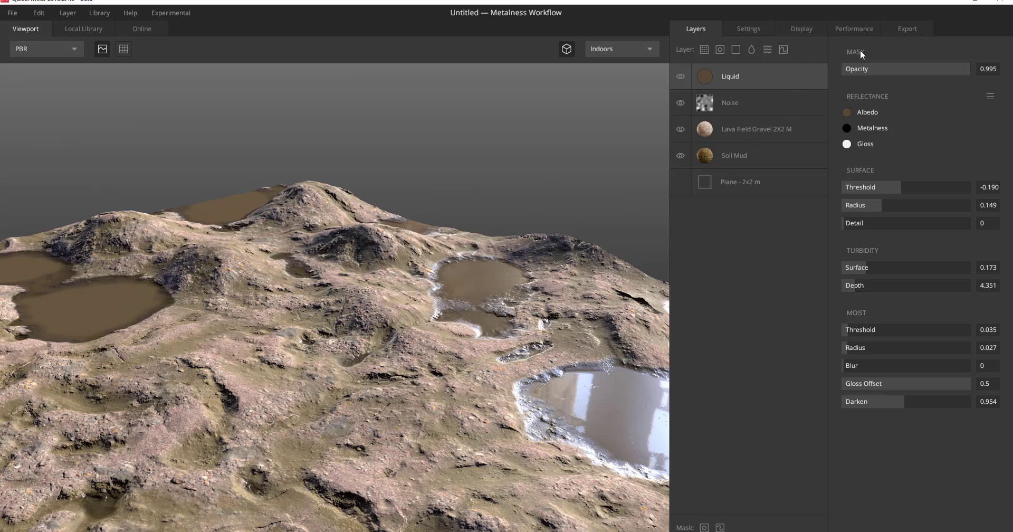
left_click(907, 29)
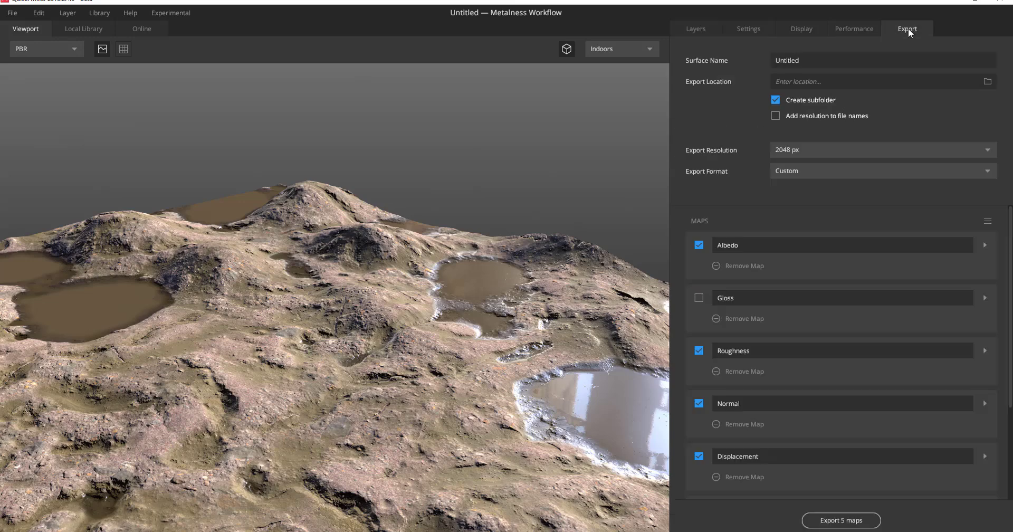
left_click(816, 150)
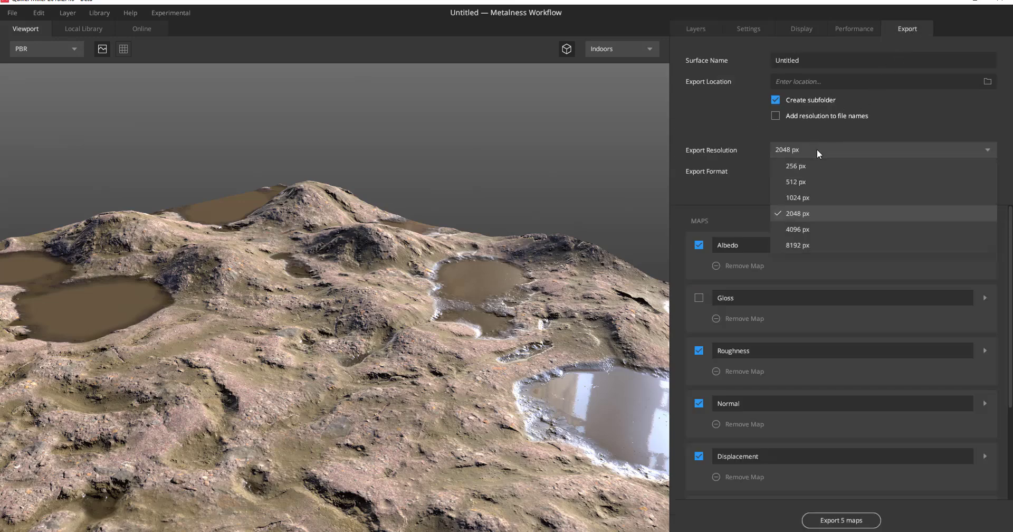
left_click(721, 196)
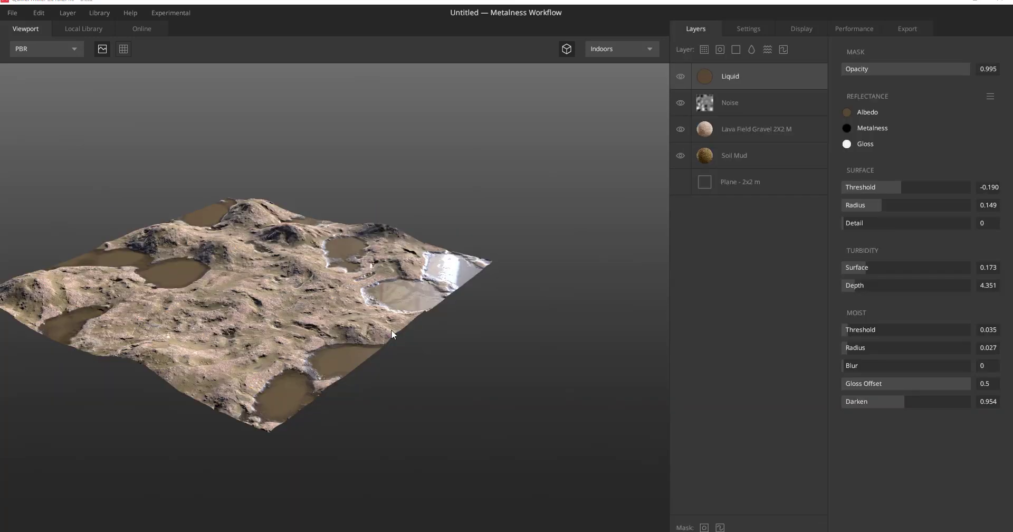
left_click_drag(469, 321, 283, 324)
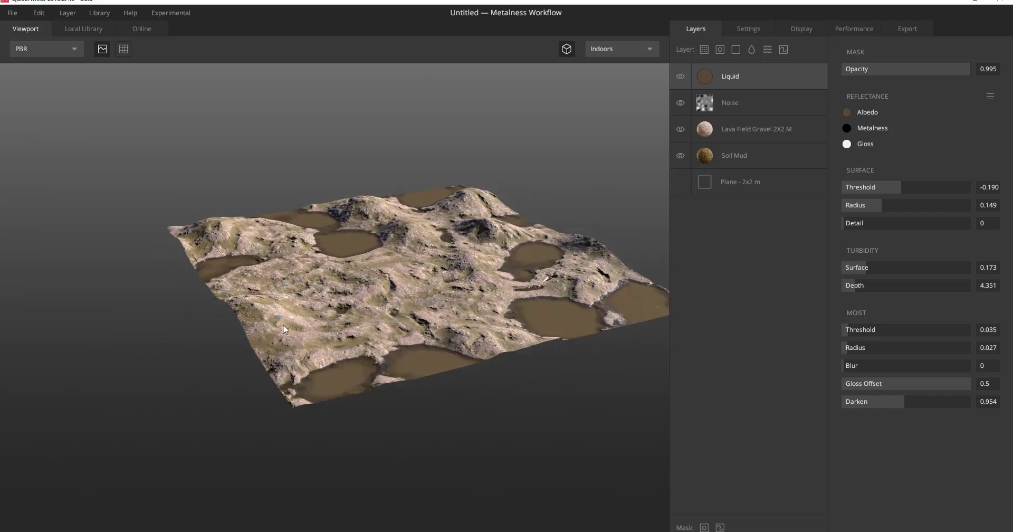
scroll(353, 450, "up", 5)
left_click_drag(352, 451, 421, 282)
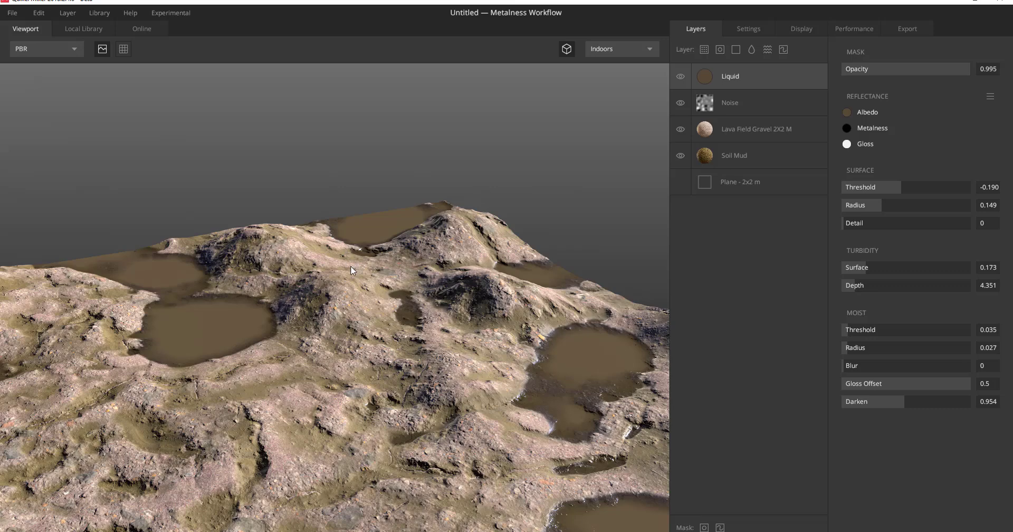
middle_click_drag(394, 303, 358, 256)
left_click_drag(357, 259, 508, 292)
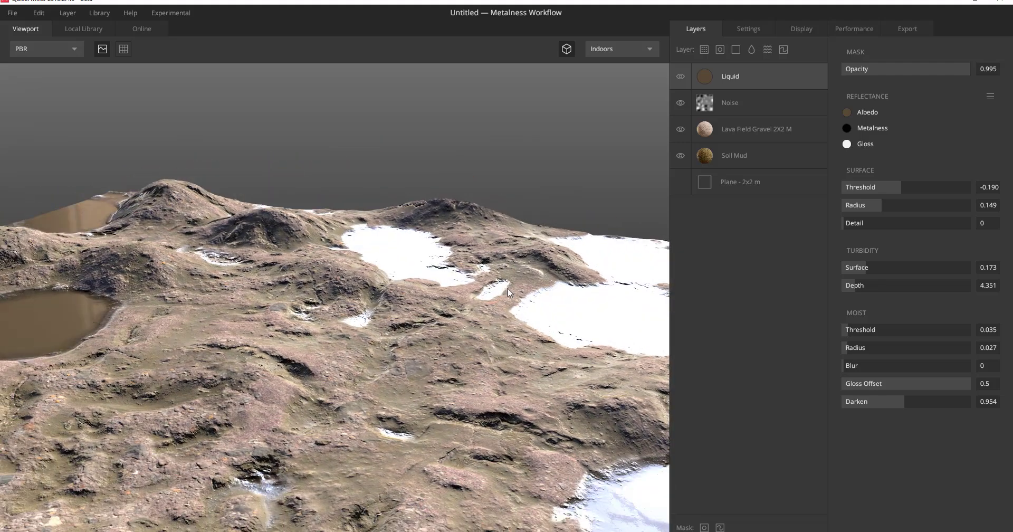
left_click_drag(388, 343, 473, 433)
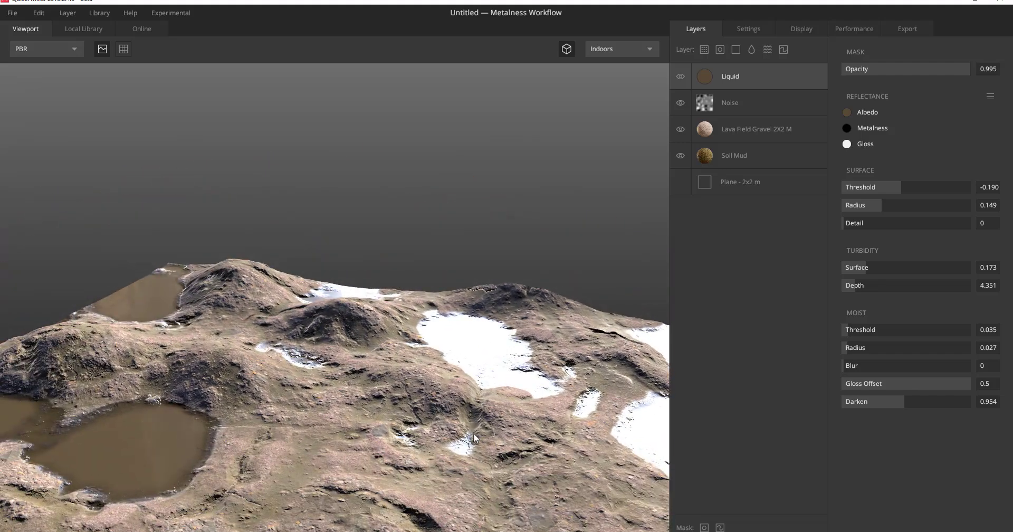